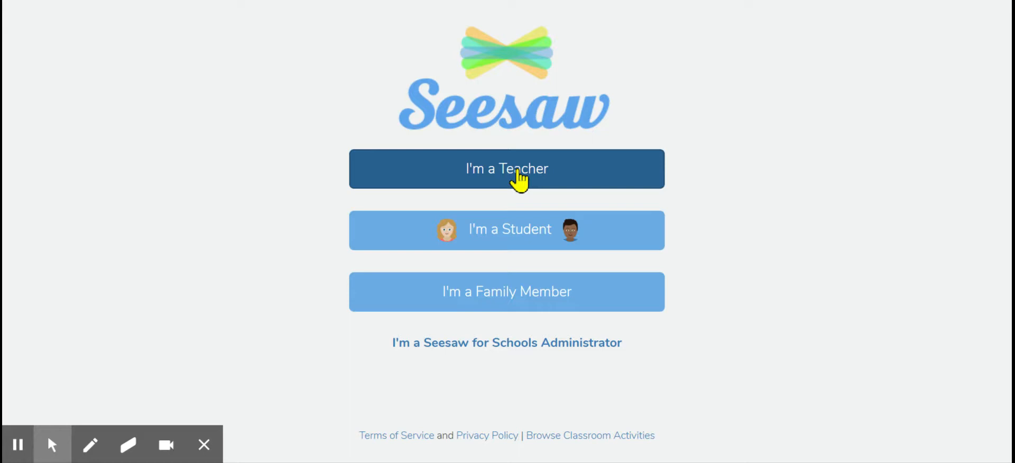
Clear the sign-in email and password fields and switch to creating a new teacher account.
drag(520, 145, 355, 134)
key(BackSpace)
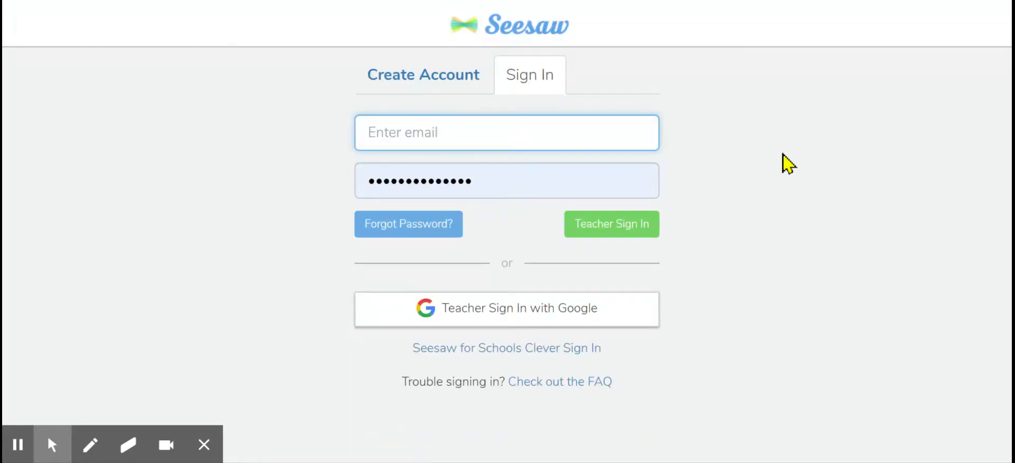
drag(534, 182, 319, 190)
key(BackSpace)
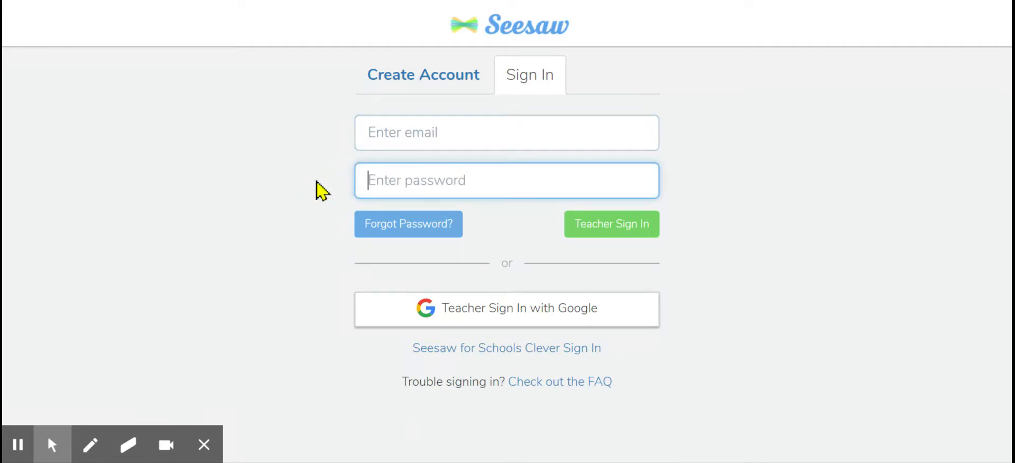
click(421, 82)
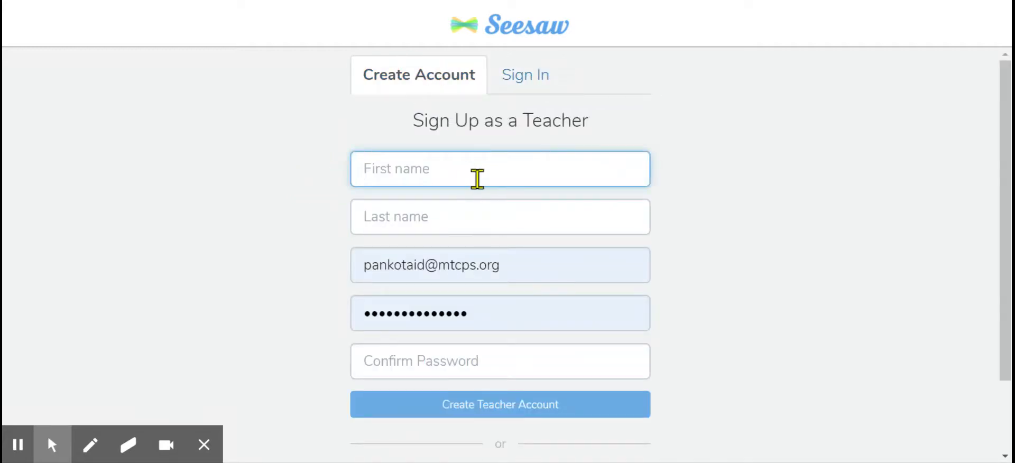
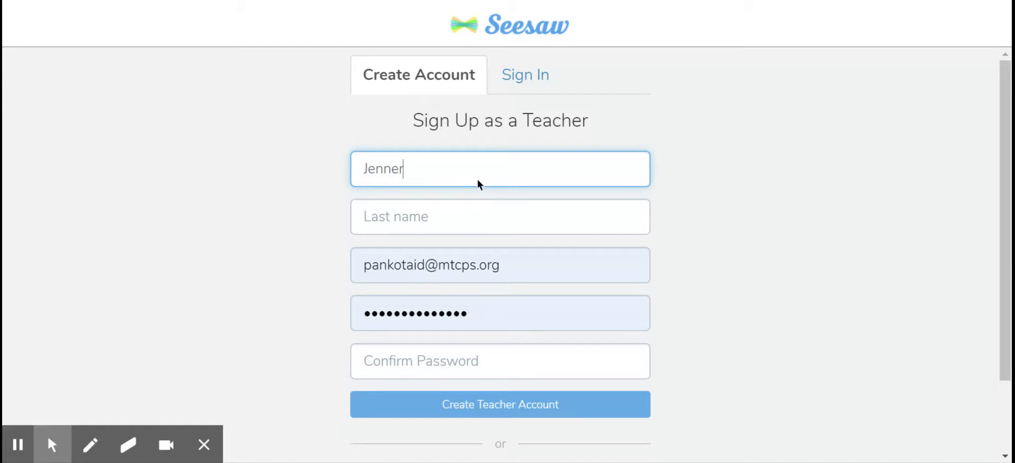
Enter the teacher's first and last names in the sign-up form.
click(442, 217)
Replace the prefilled e-mail with the teacher's school e-mail address.
drag(539, 272, 351, 271)
key(BackSpace)
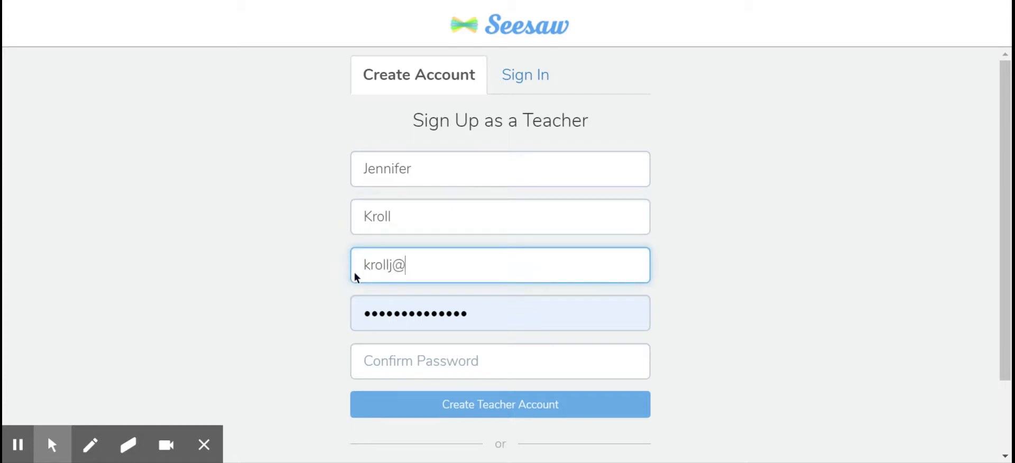
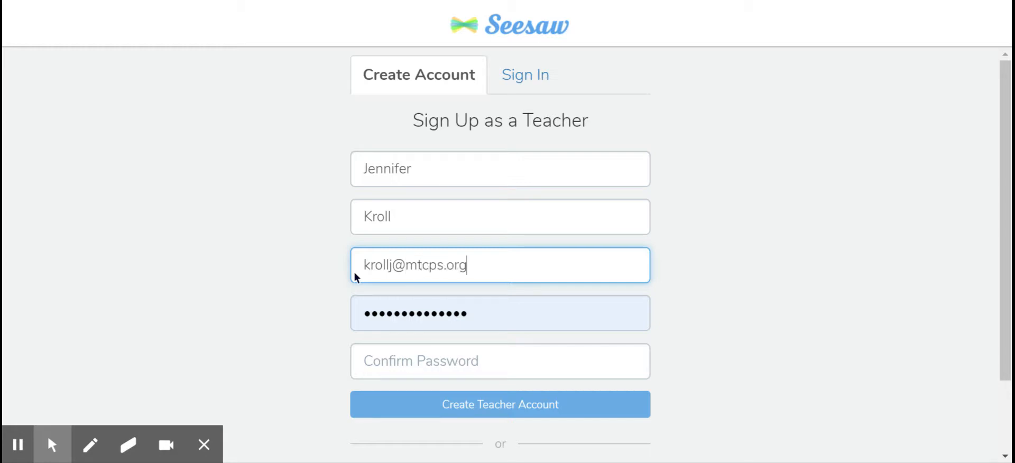
Enter and confirm a new account password, then create the teacher account.
click(470, 314)
drag(471, 313, 335, 324)
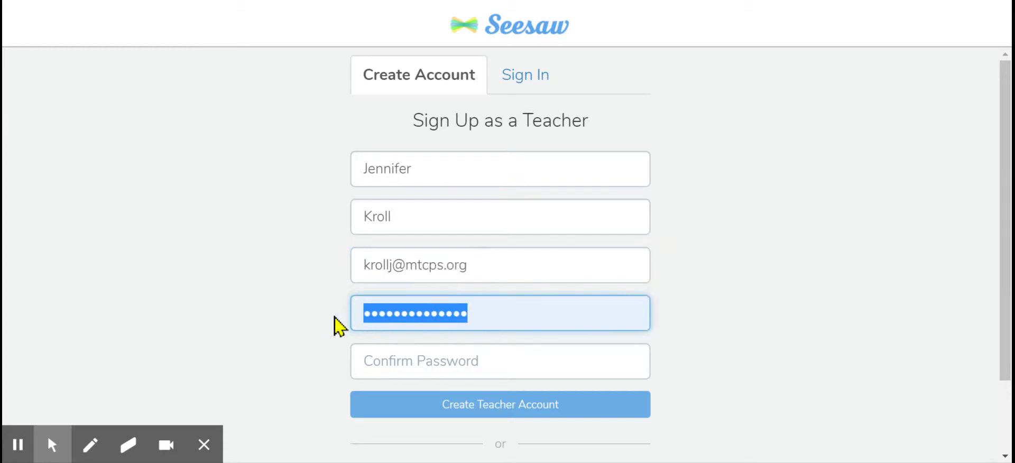
key(BackSpace)
text(••••••••)
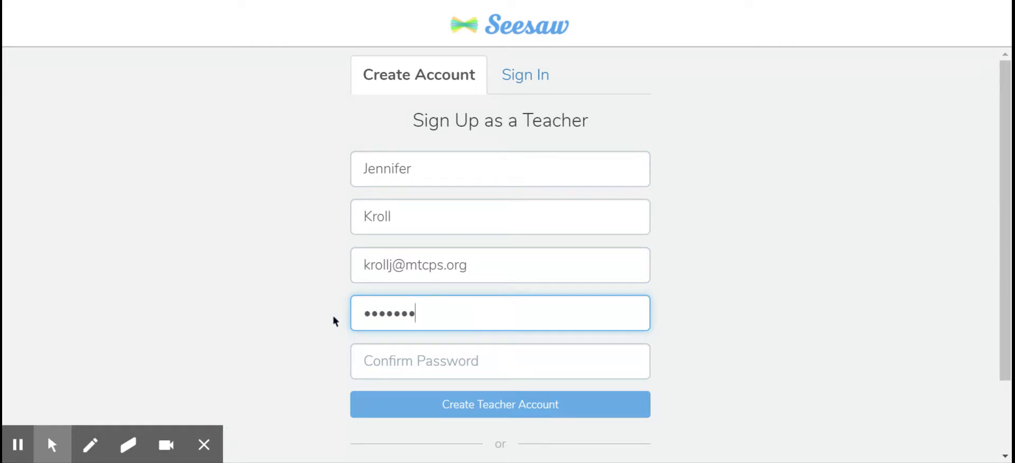
click(391, 358)
text(••••••••)
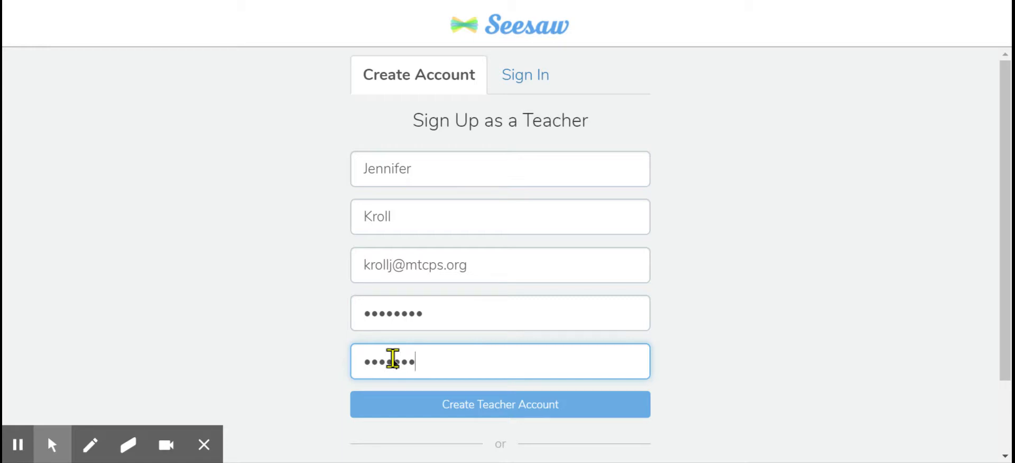
click(539, 436)
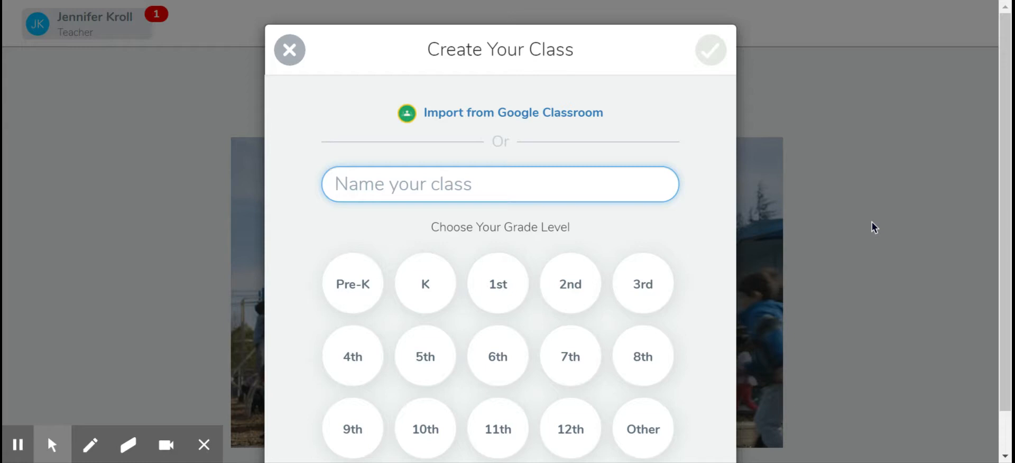
Create a class named after the teacher with grade level K.
text(Ms)
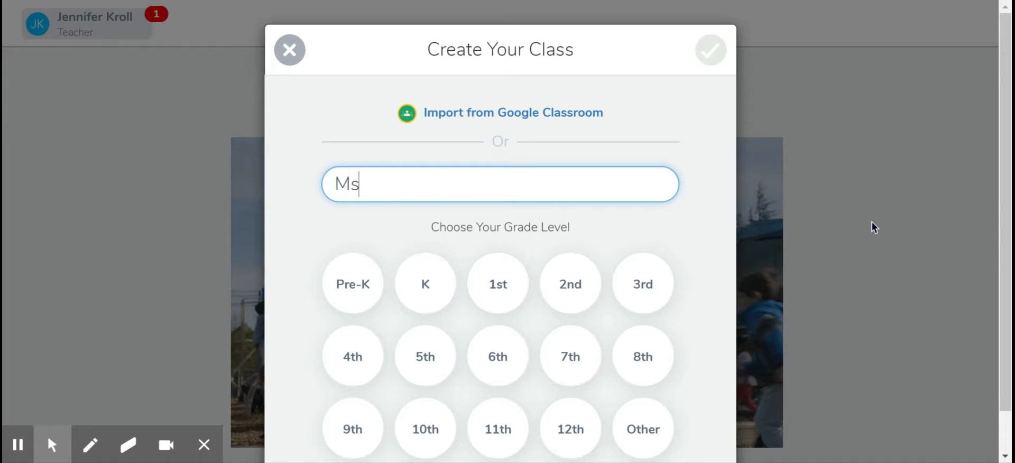
text(. Kroll)
click(433, 295)
click(431, 297)
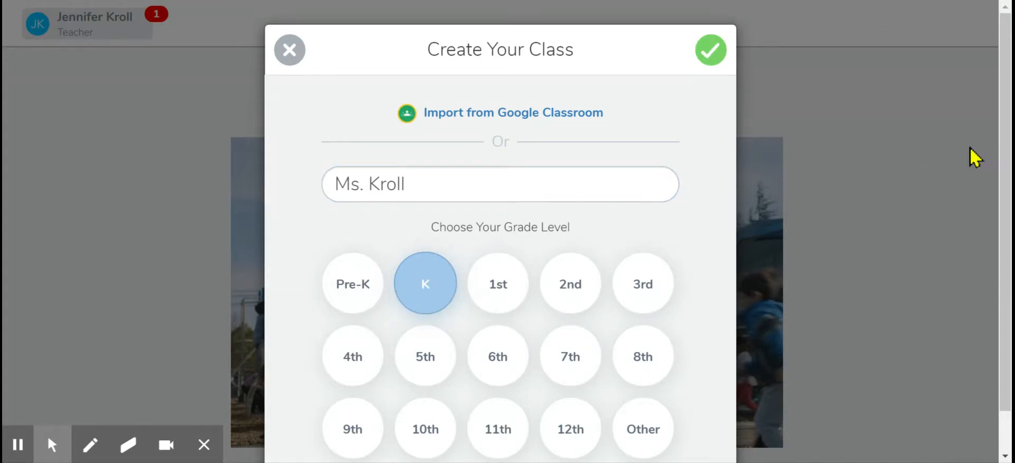
drag(1004, 144, 1003, 177)
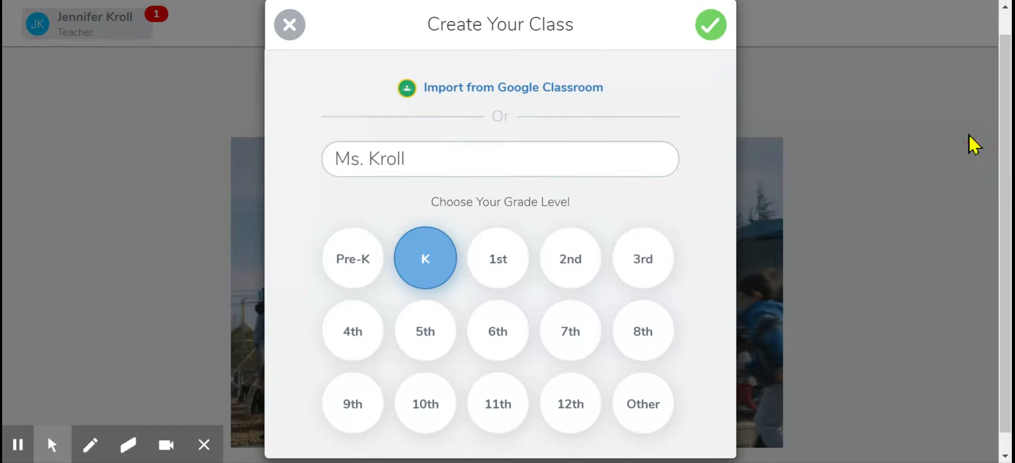
click(709, 26)
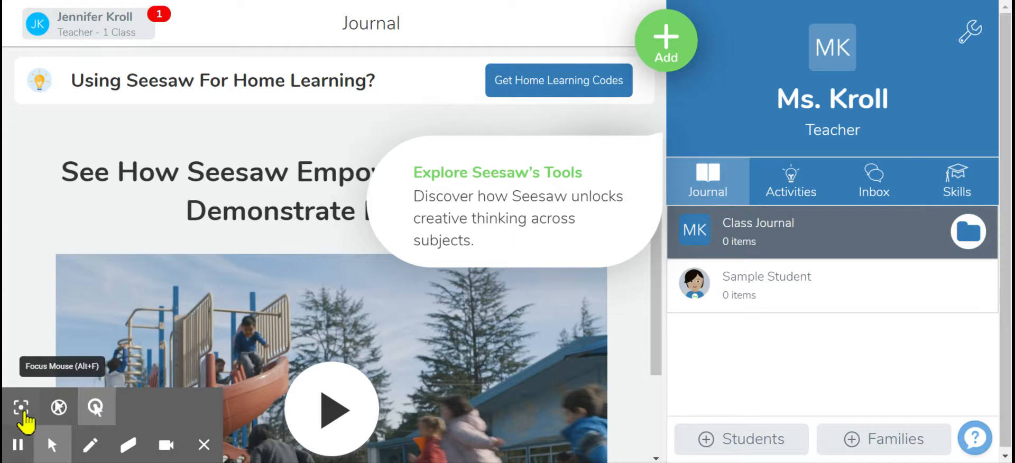
Connect the account to Seminole Academy in Mount Clemens, MI through the school selector.
click(21, 410)
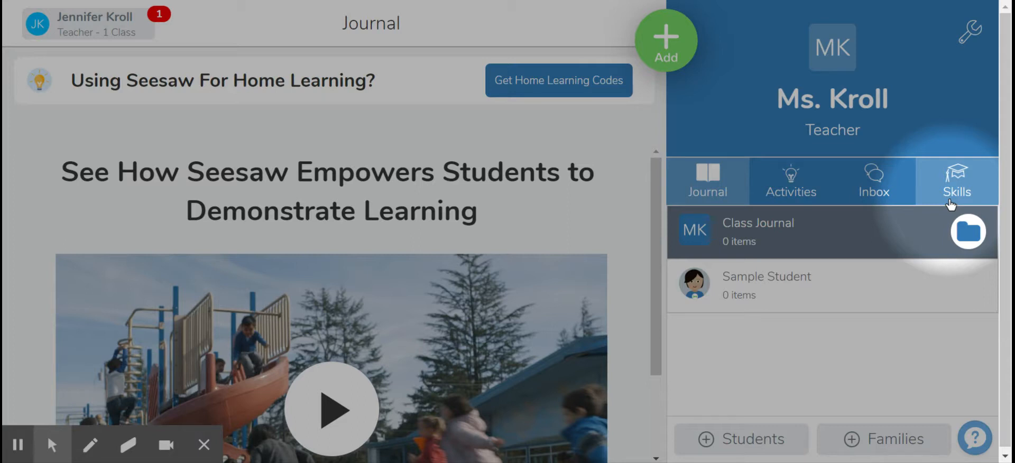
click(75, 35)
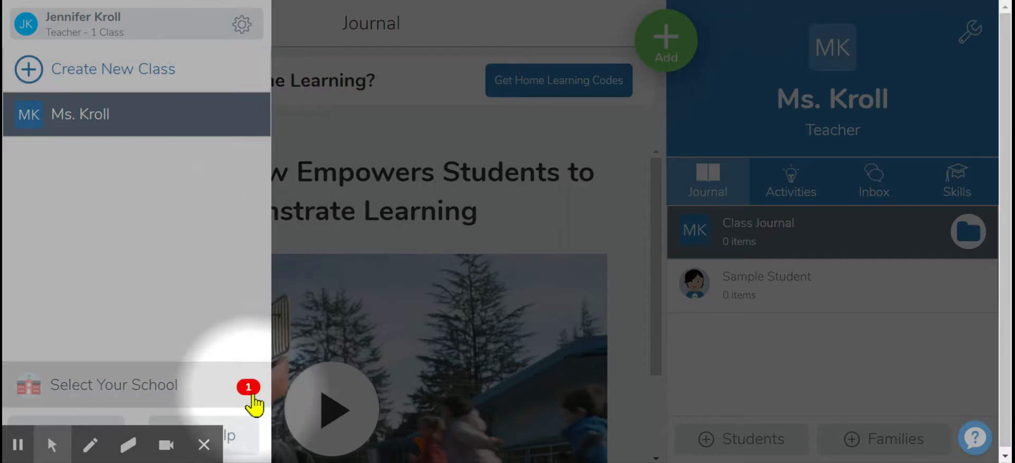
click(140, 390)
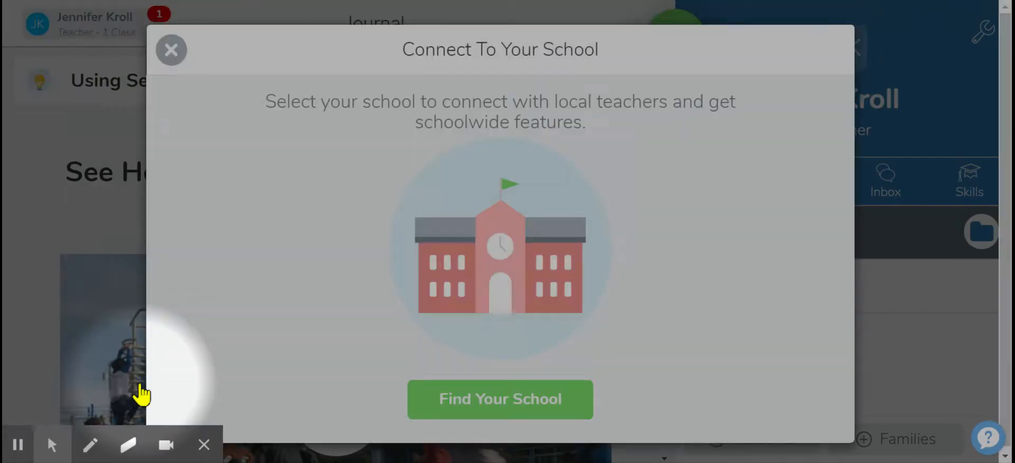
click(516, 410)
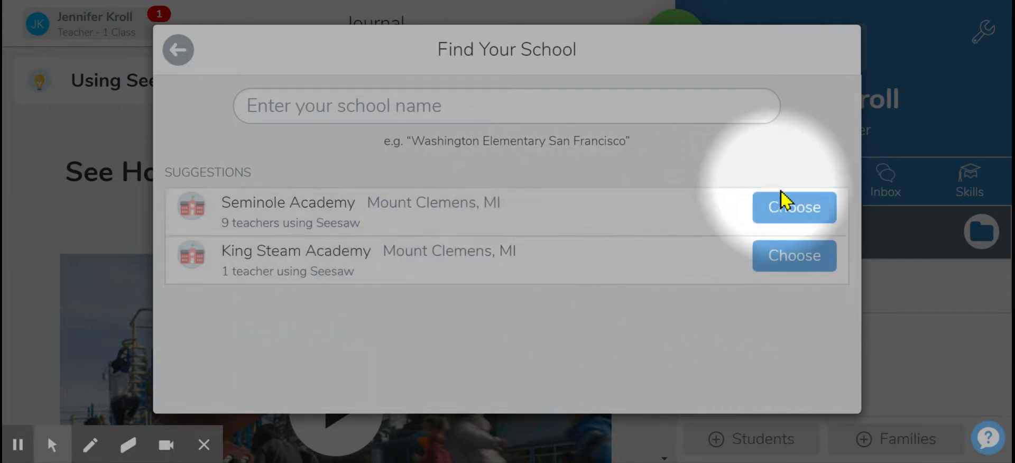
click(782, 211)
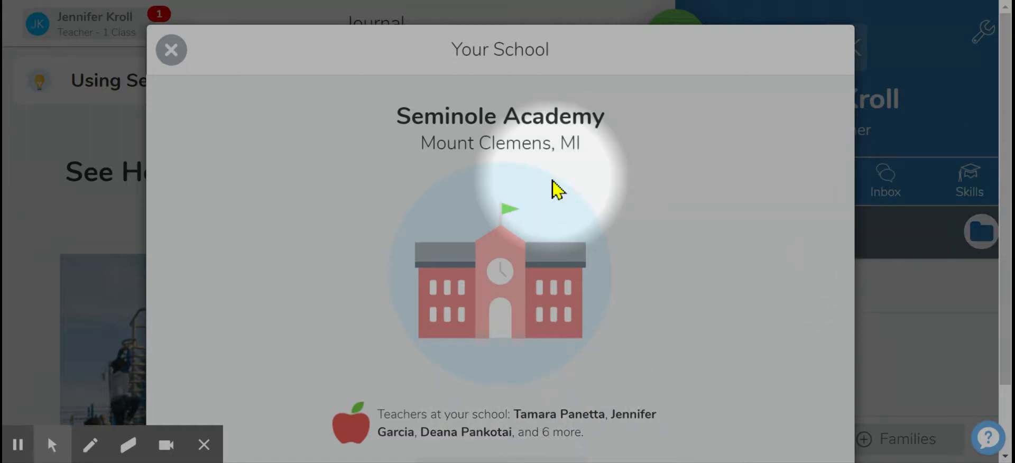
click(171, 50)
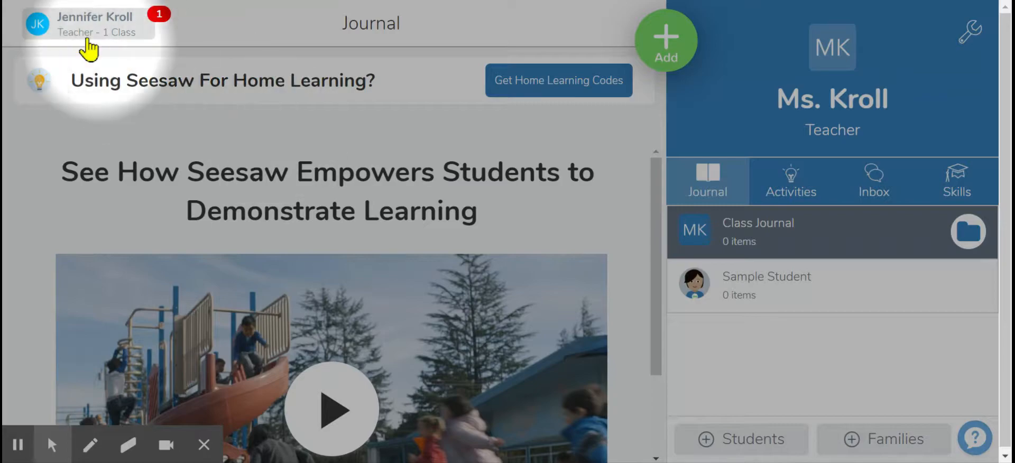
Open Account Settings and replace the first name in the display name with Ms.
click(80, 35)
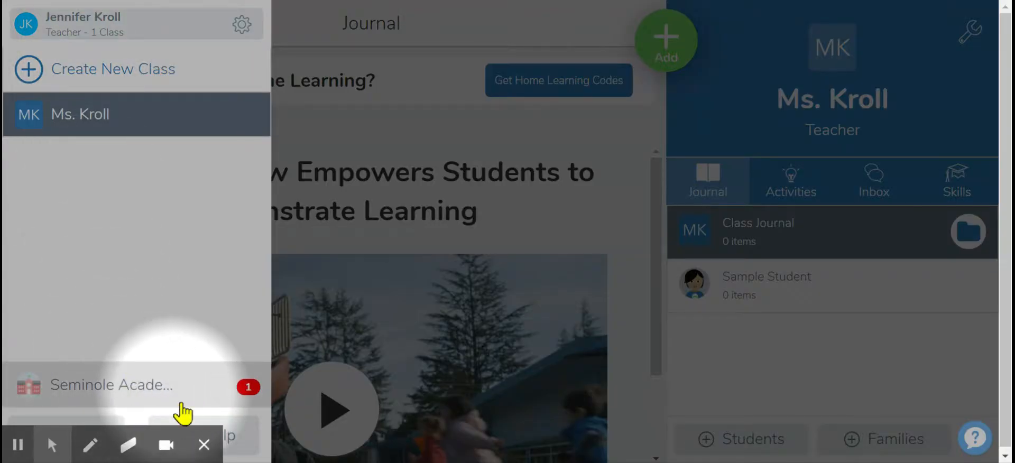
mouse_move(136, 435)
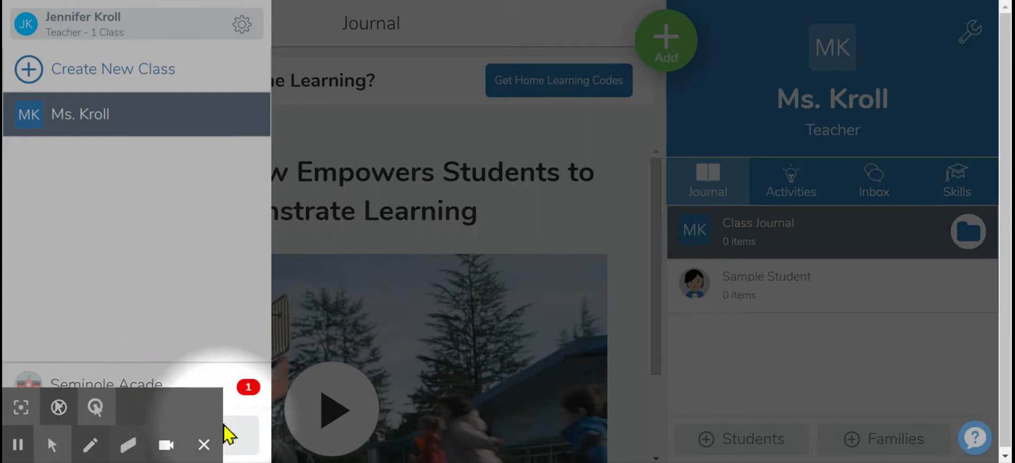
click(204, 445)
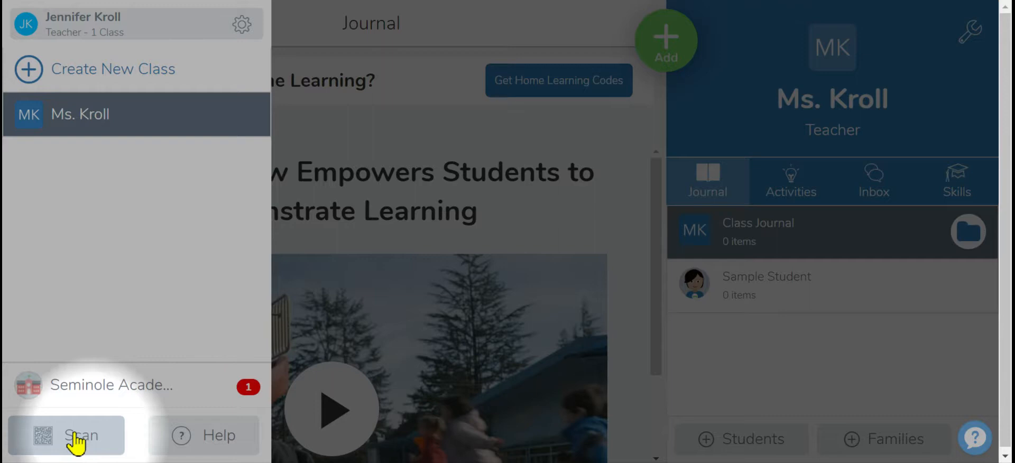
click(207, 448)
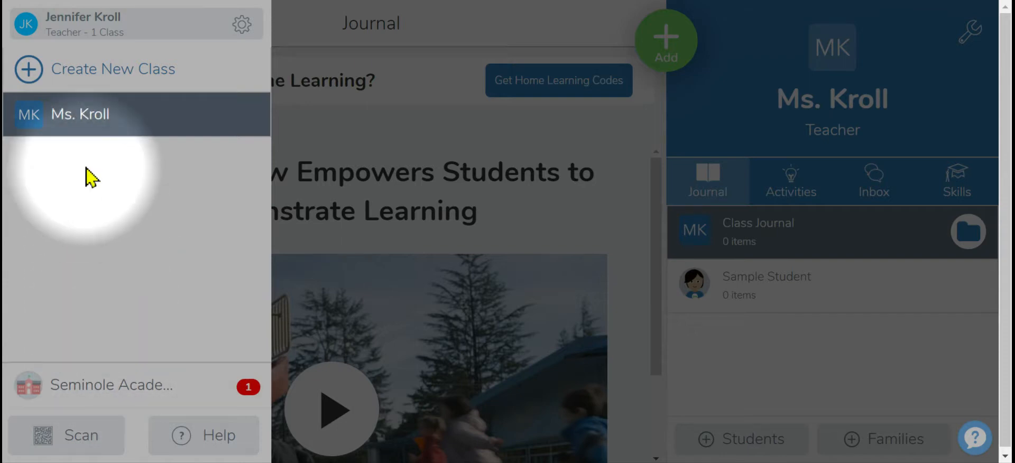
click(240, 33)
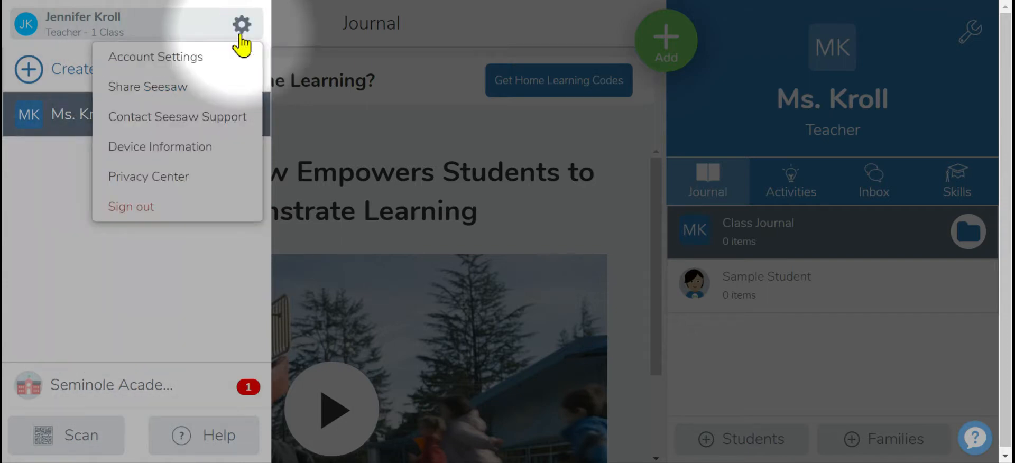
click(191, 57)
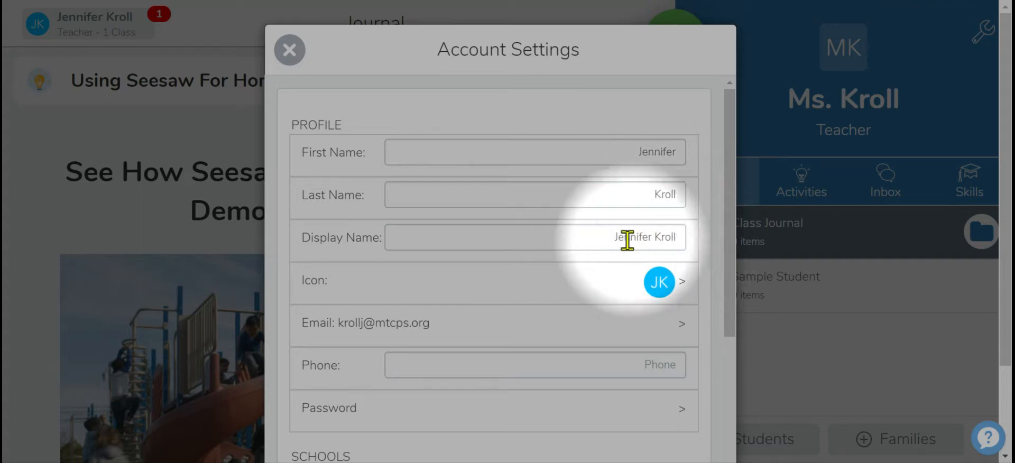
click(655, 240)
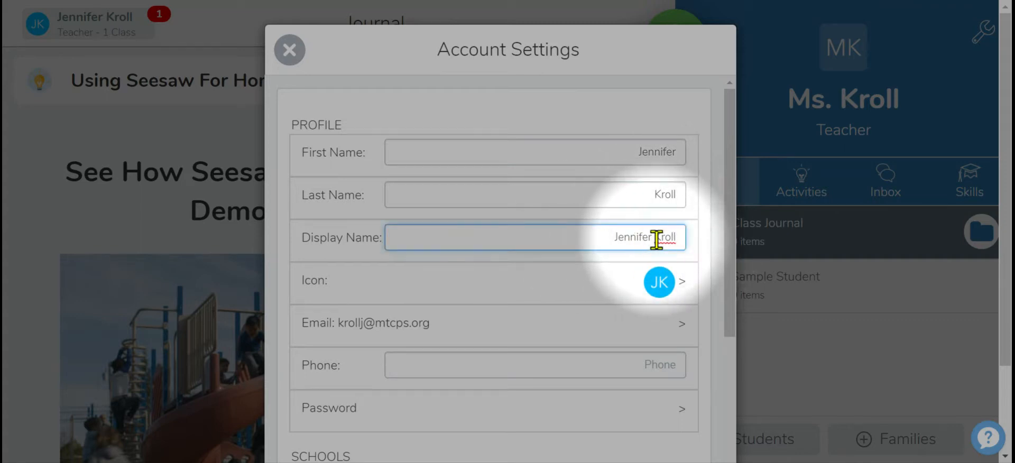
drag(656, 240, 609, 239)
key(BackSpace)
text(Ms.)
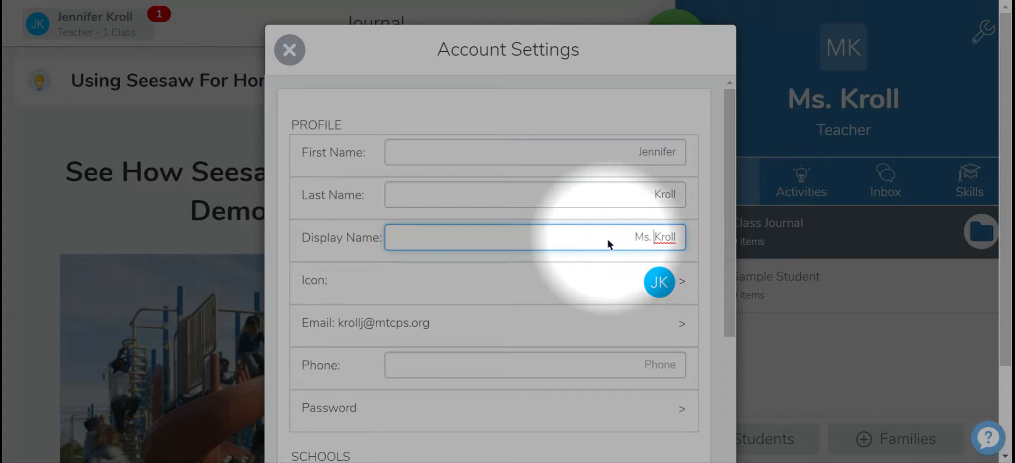
Turn off email notifications in the account settings.
click(681, 287)
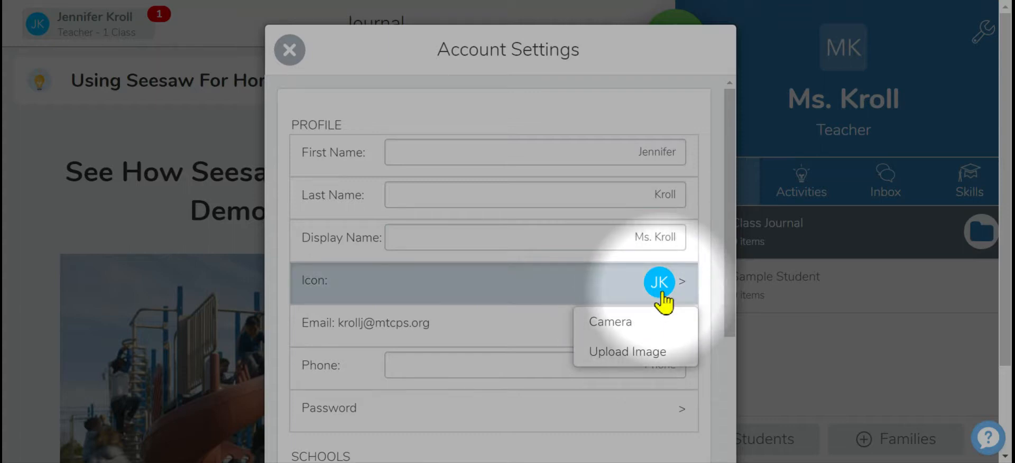
click(577, 301)
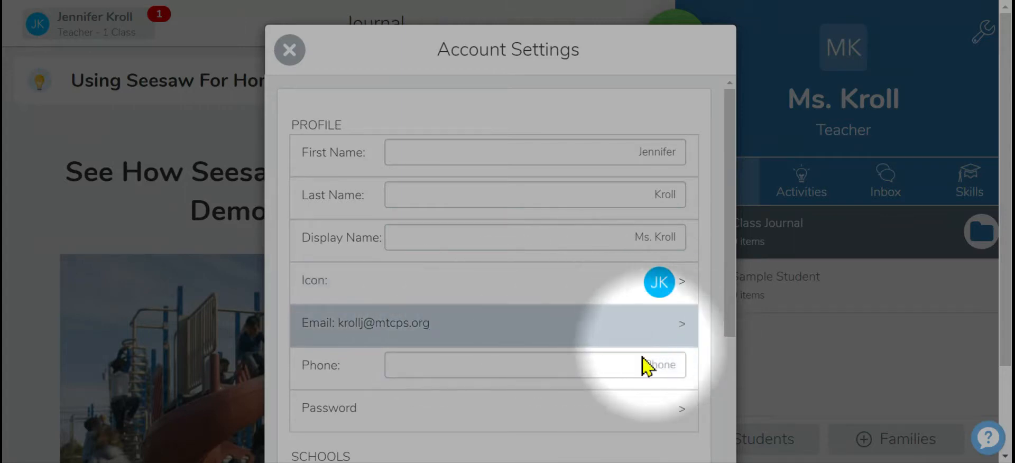
drag(726, 294, 729, 394)
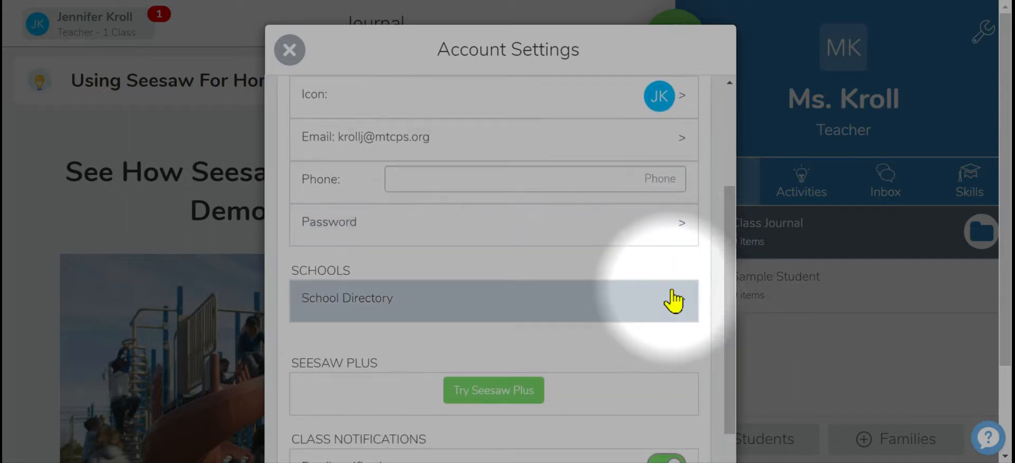
drag(727, 296, 750, 430)
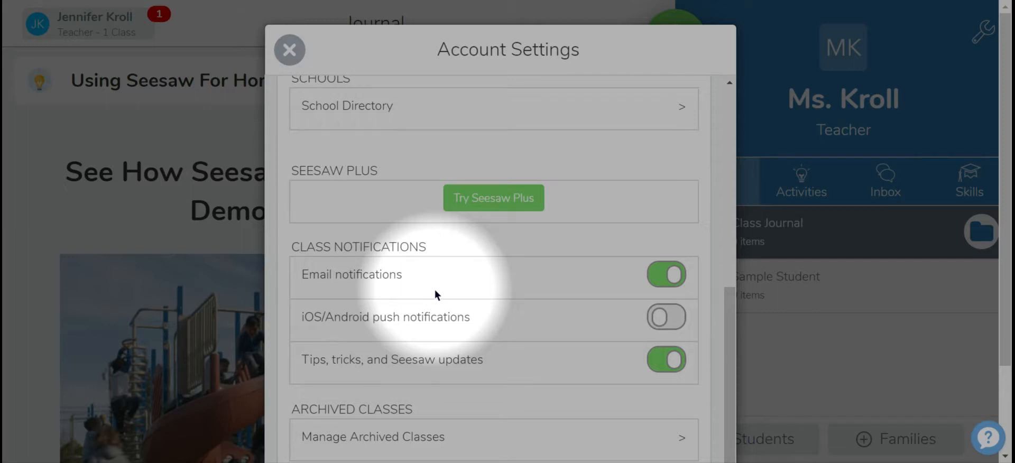
click(656, 284)
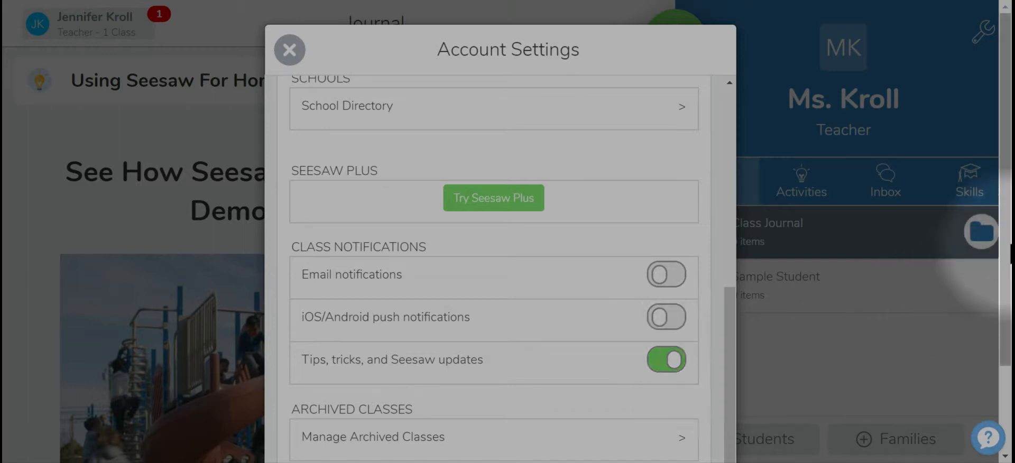
Open the archived classes manager.
scroll(1002, 243, down, 3)
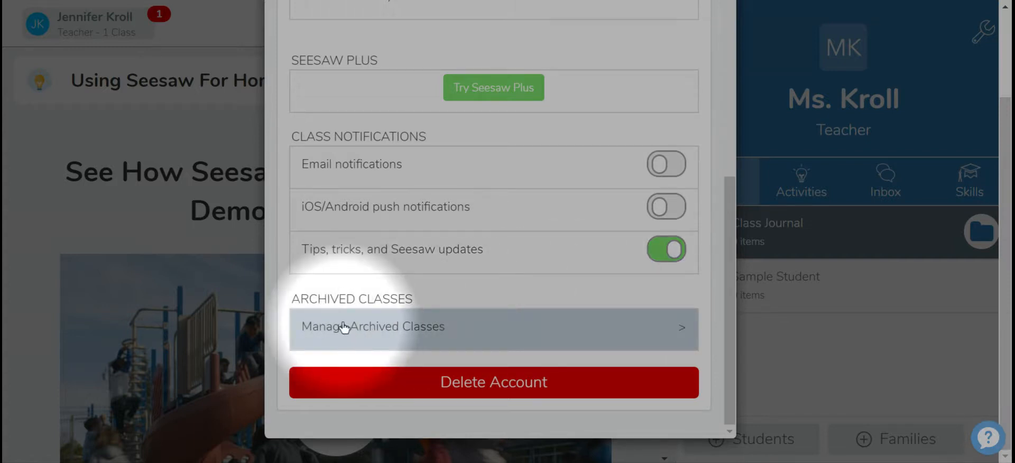
click(675, 330)
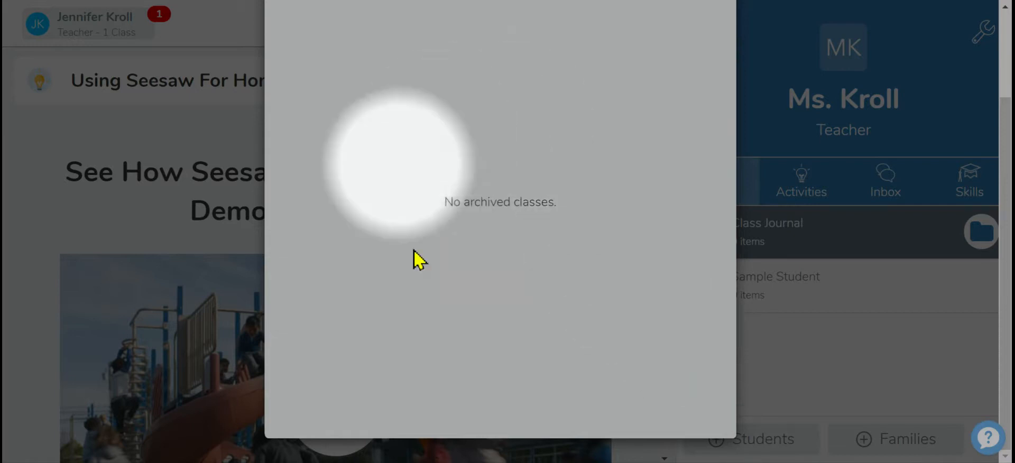
Return to Account Settings, scroll through the remaining options, and close the dialog.
drag(1002, 307, 1009, 217)
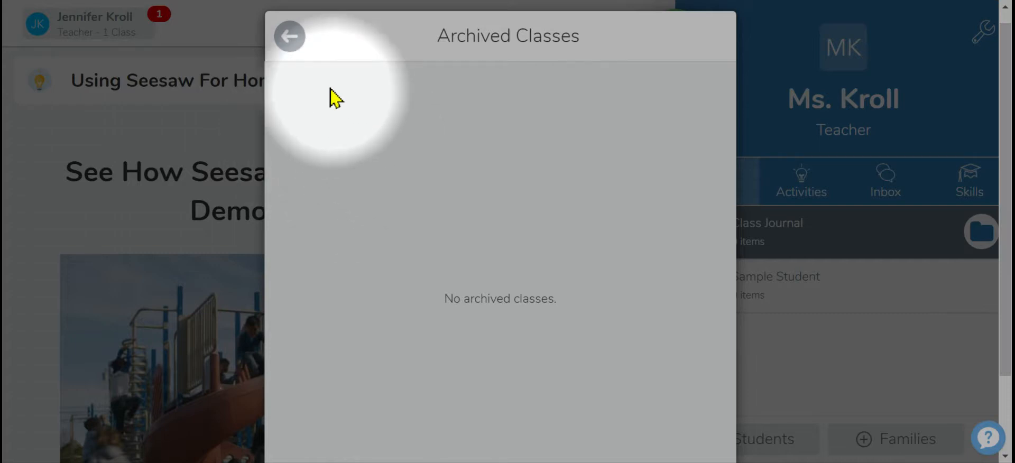
click(290, 41)
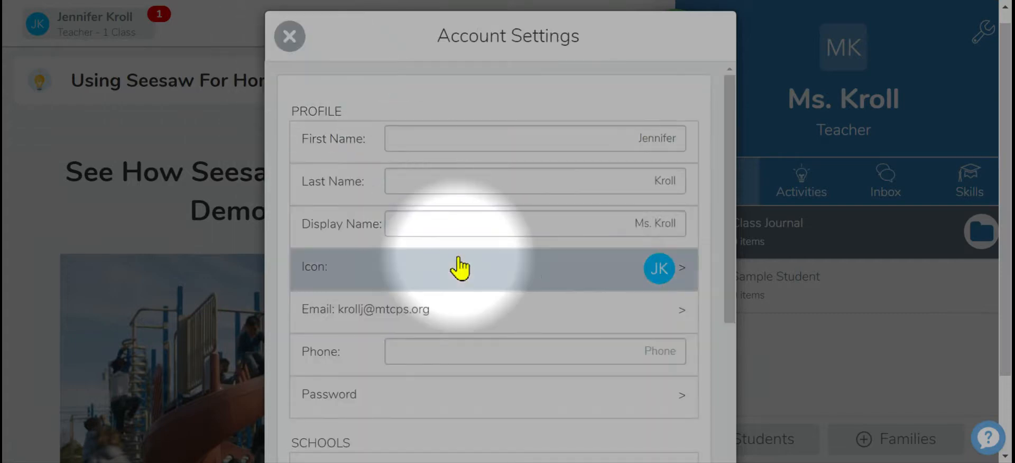
drag(728, 174, 736, 424)
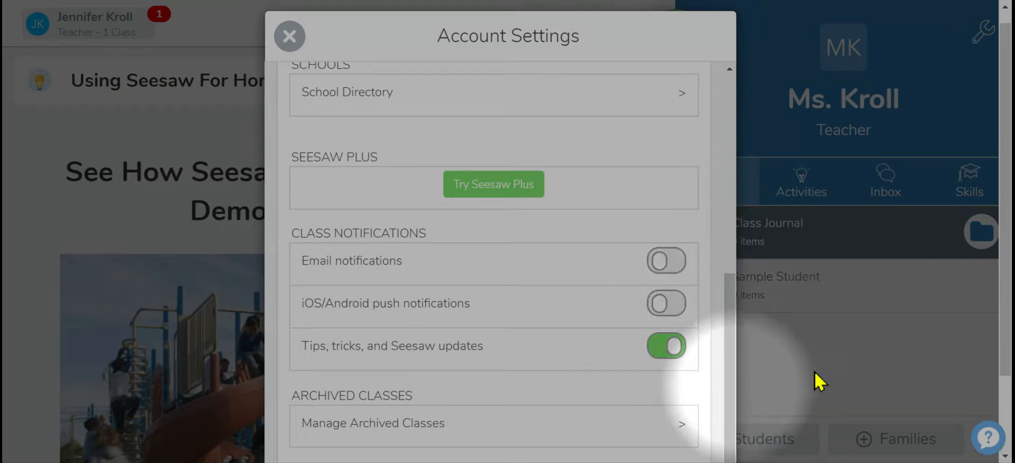
drag(1004, 265, 1004, 352)
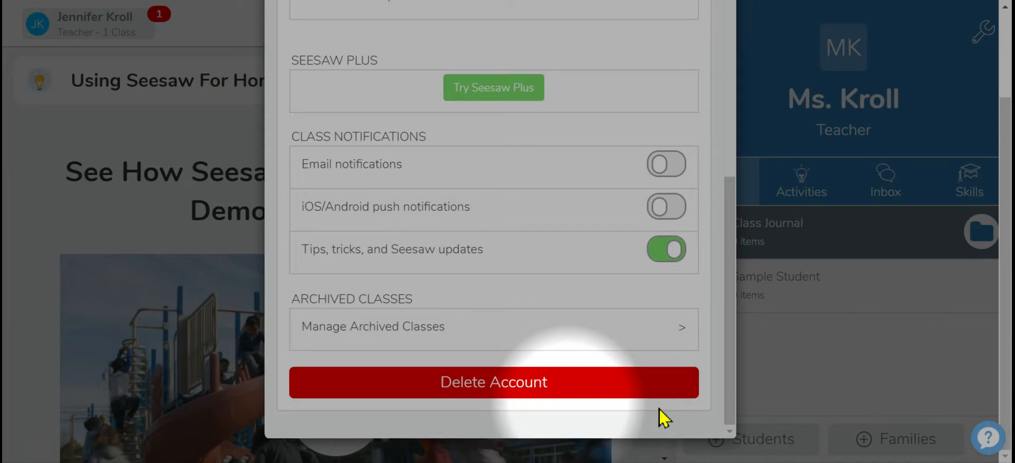
drag(1004, 386, 1006, 248)
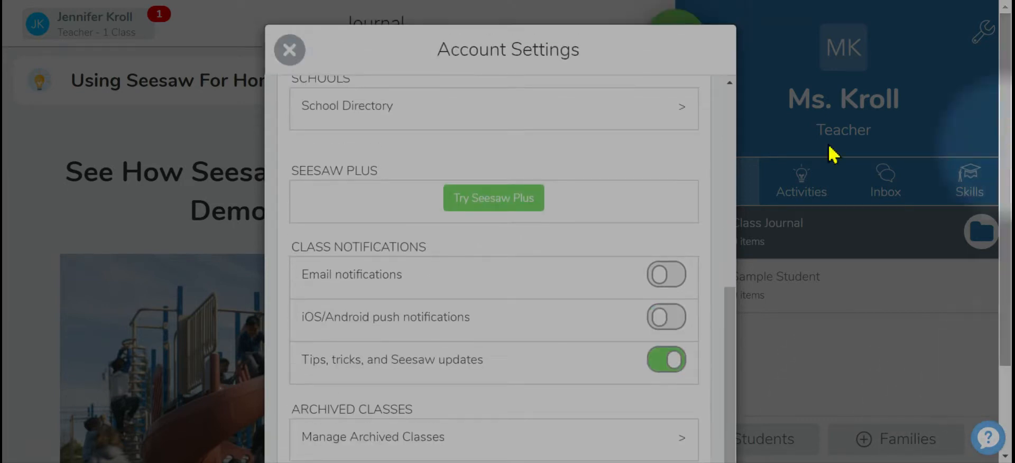
click(731, 338)
click(290, 53)
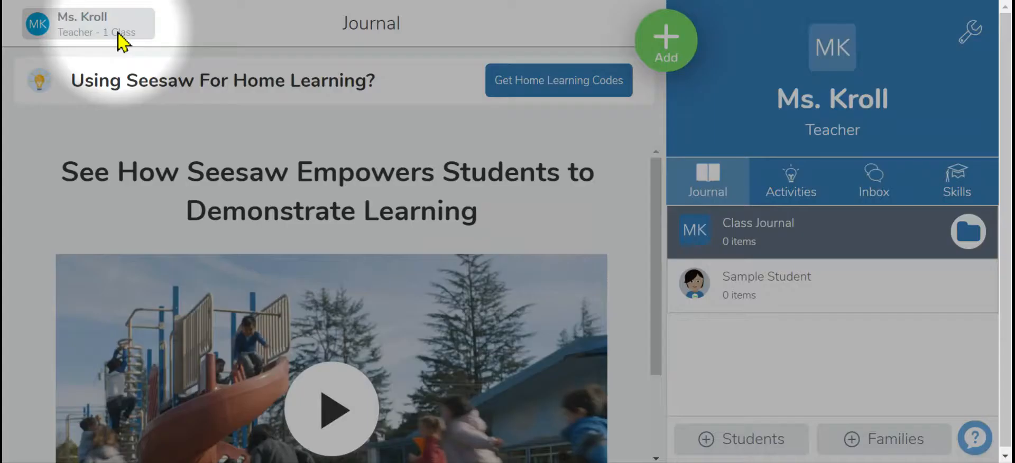
click(120, 40)
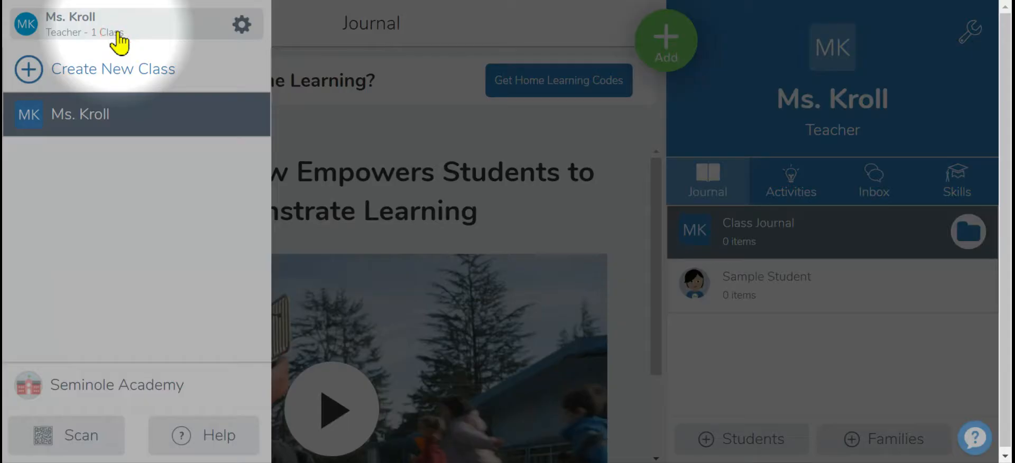
click(240, 26)
click(198, 67)
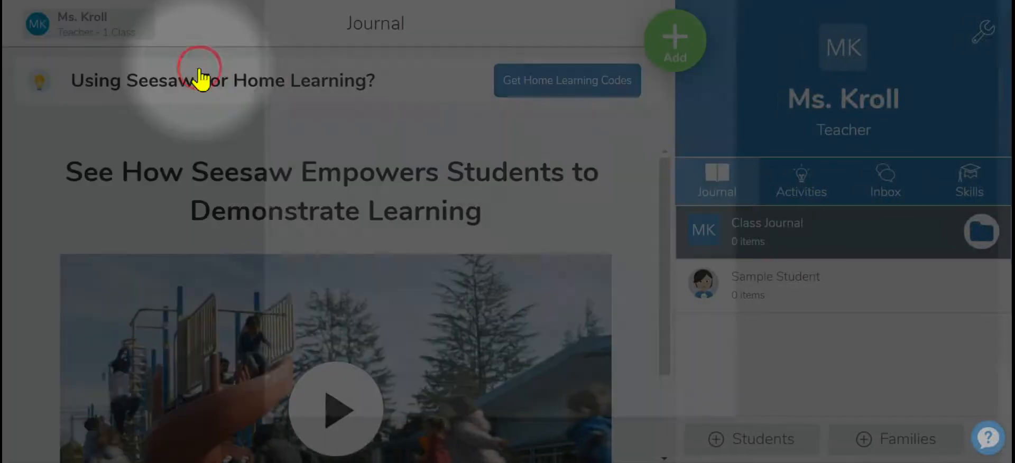
drag(730, 159, 736, 192)
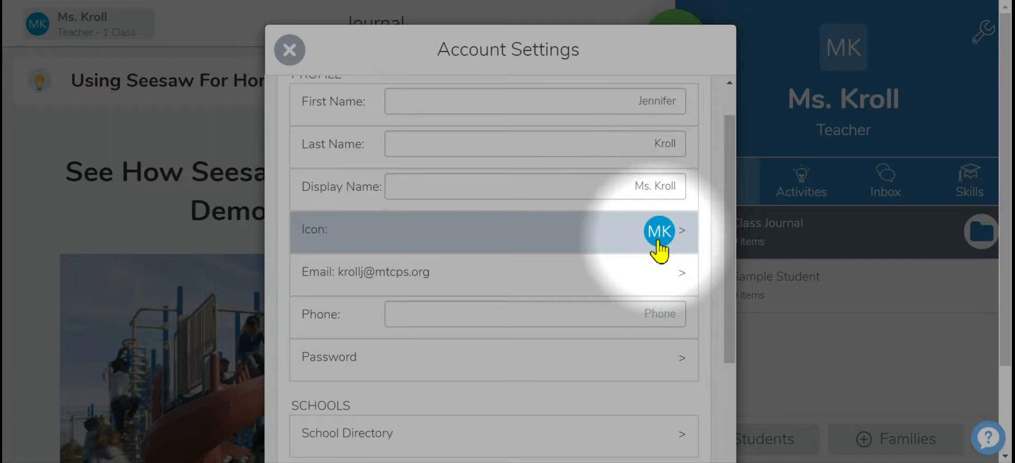
drag(655, 193, 633, 186)
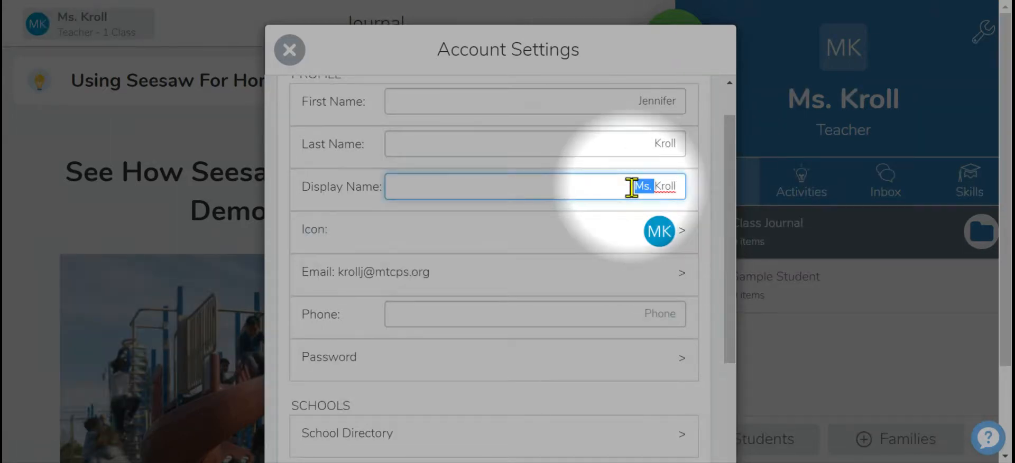
text(Jennifer)
click(639, 240)
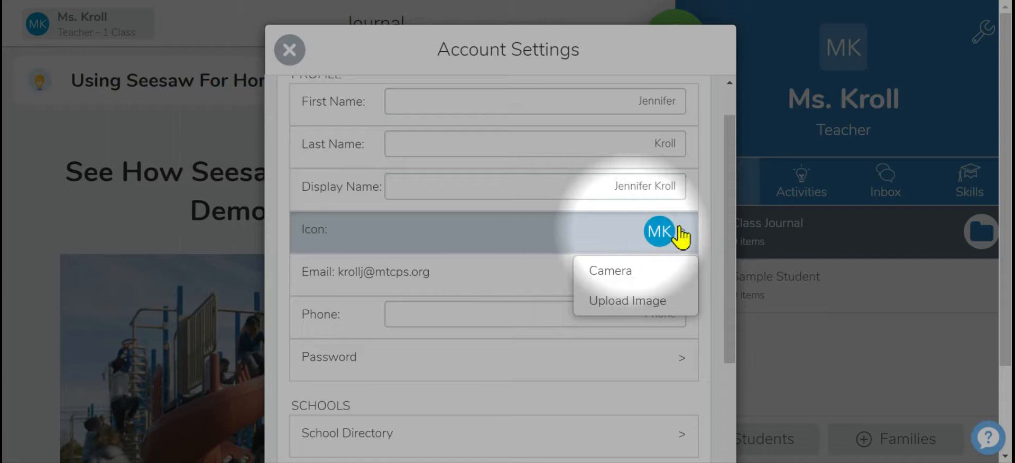
drag(729, 232, 729, 154)
click(294, 59)
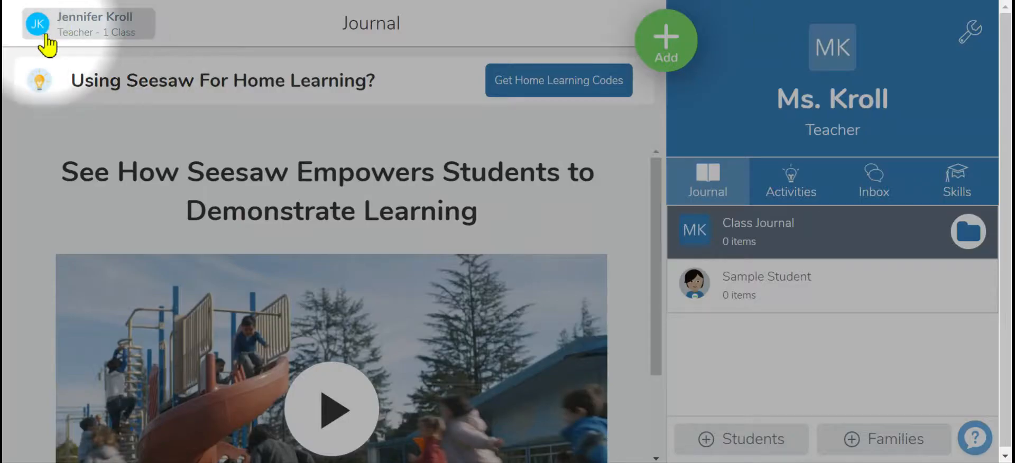
Open the Share Seesaw invitation dialog and close it.
click(81, 33)
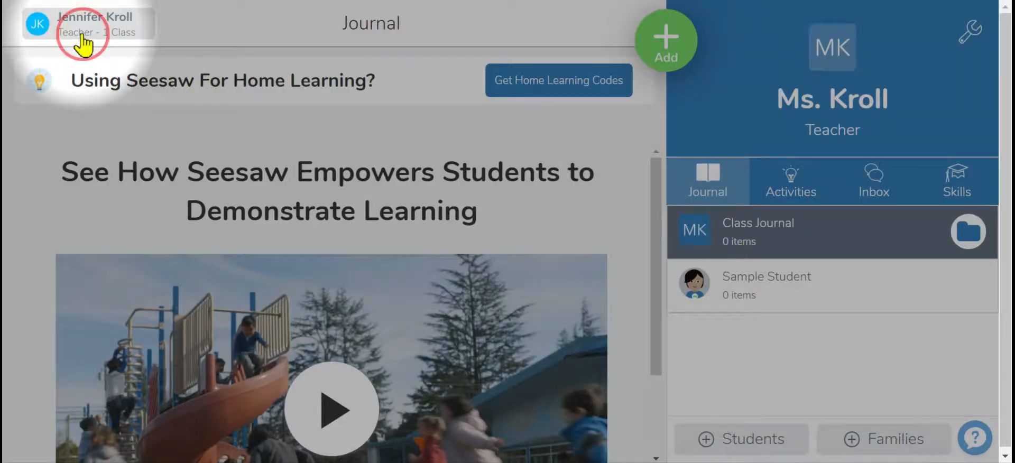
click(244, 33)
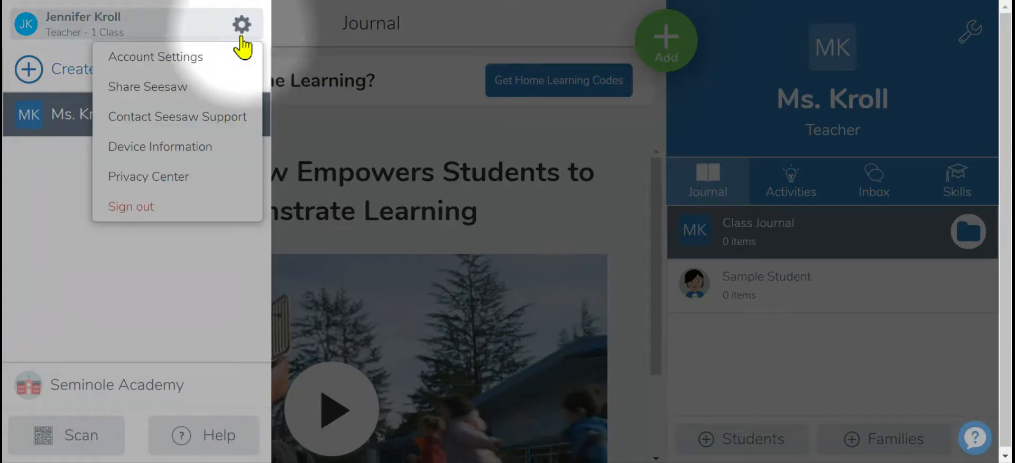
click(191, 90)
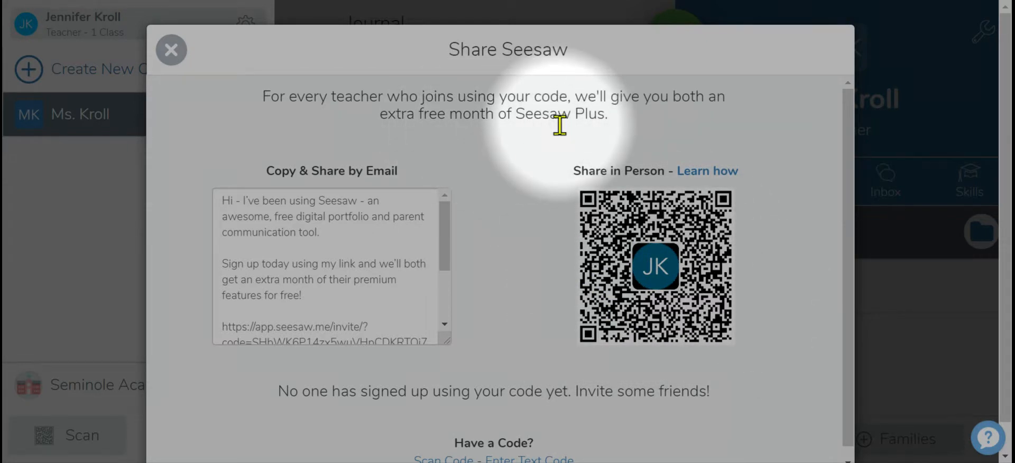
click(172, 58)
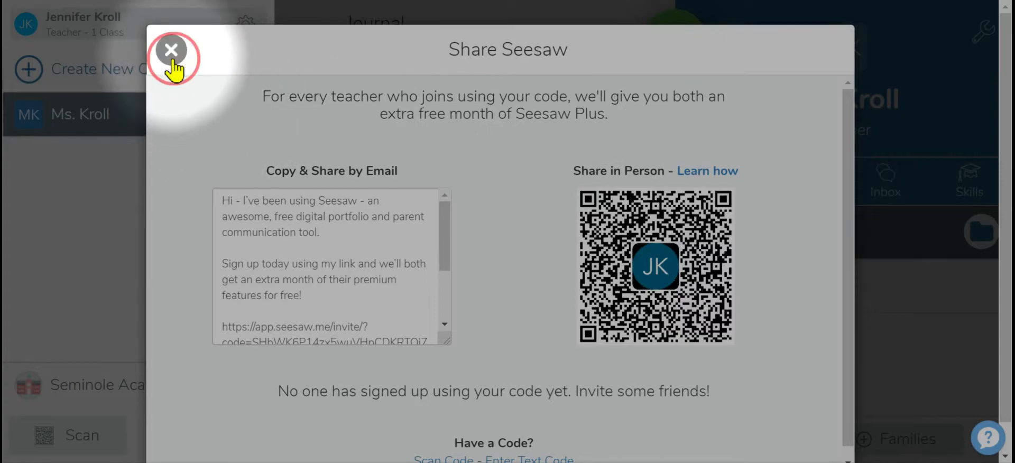
Create a new kindergarten class named Sandbox Kroll.
click(241, 26)
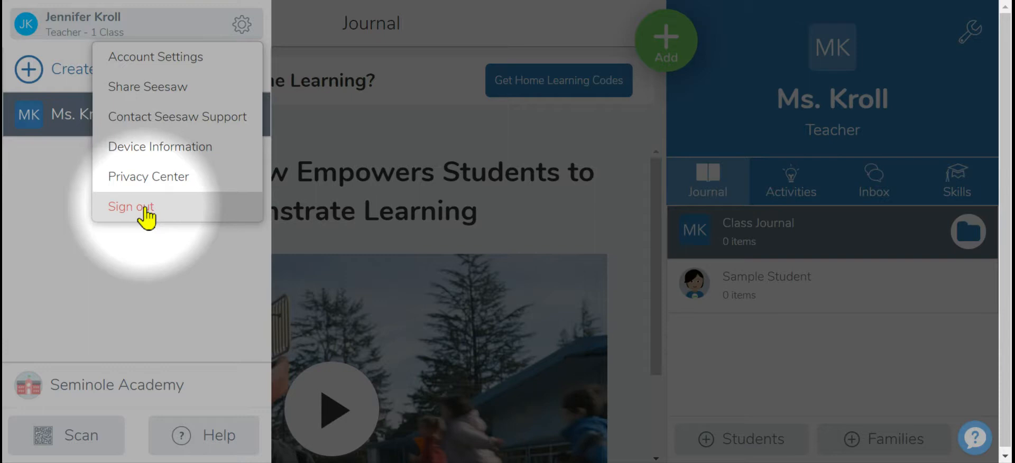
click(100, 280)
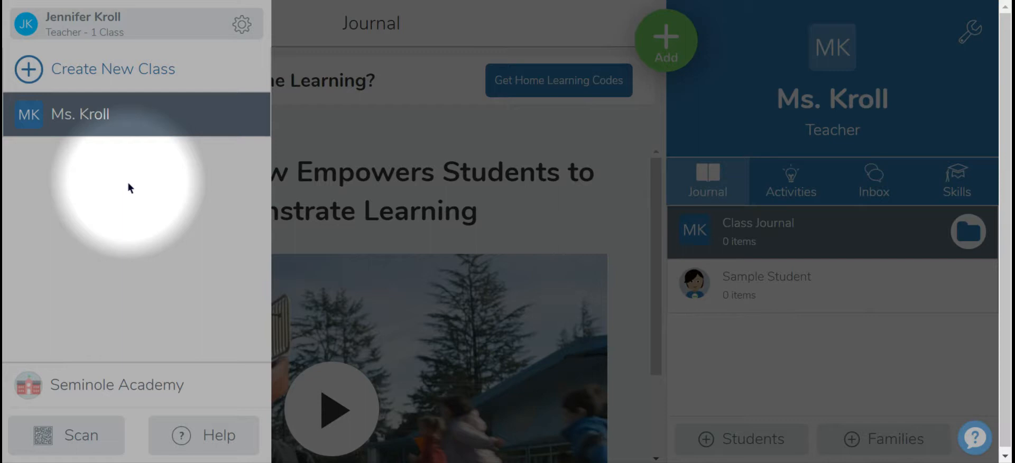
click(31, 76)
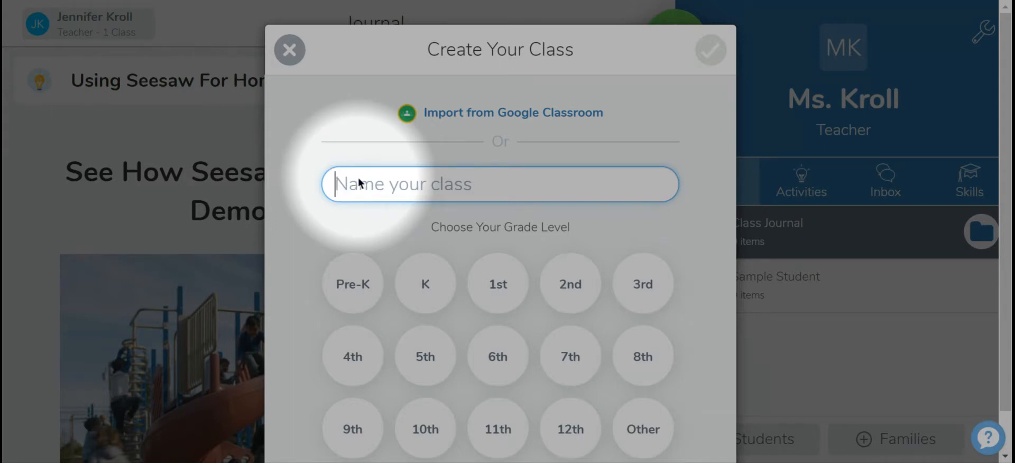
text(S)
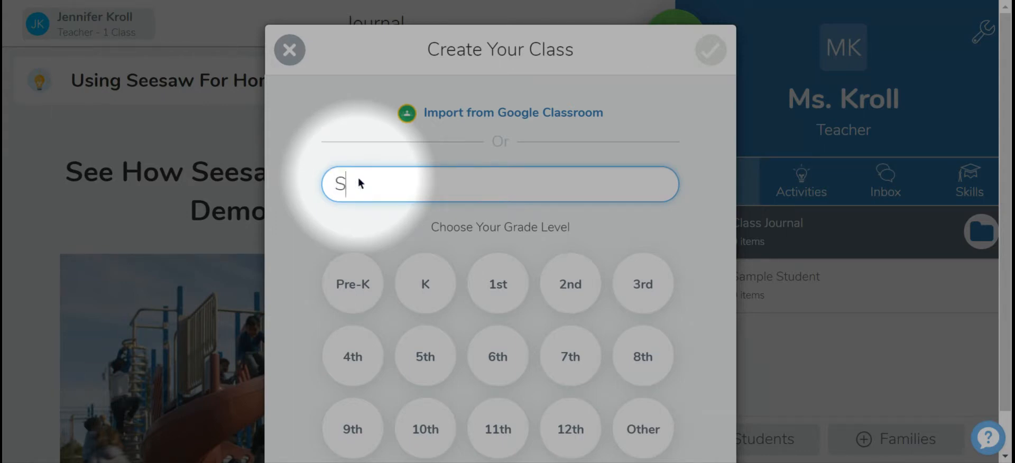
text(andbox Kroll)
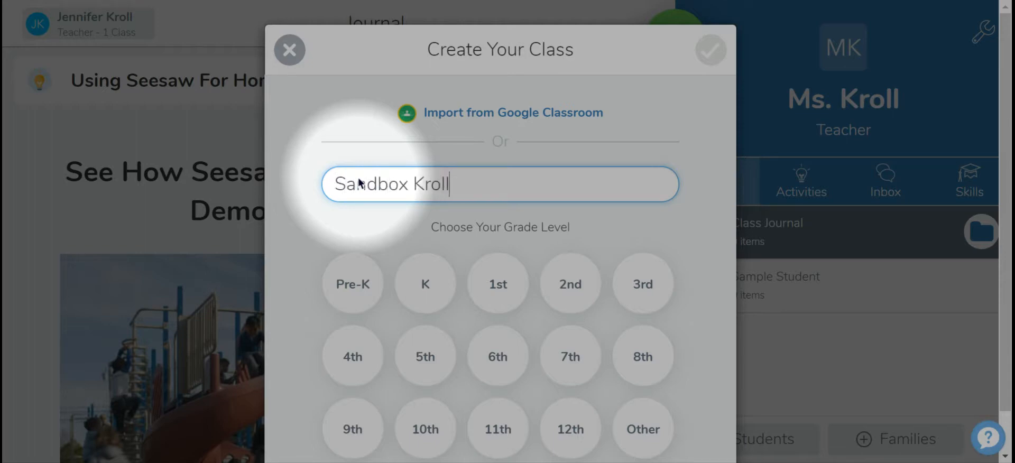
click(426, 285)
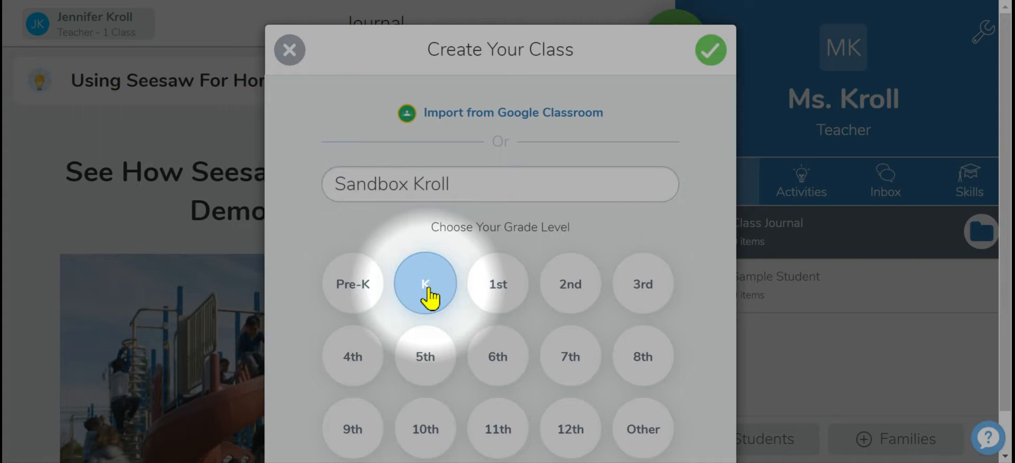
click(712, 51)
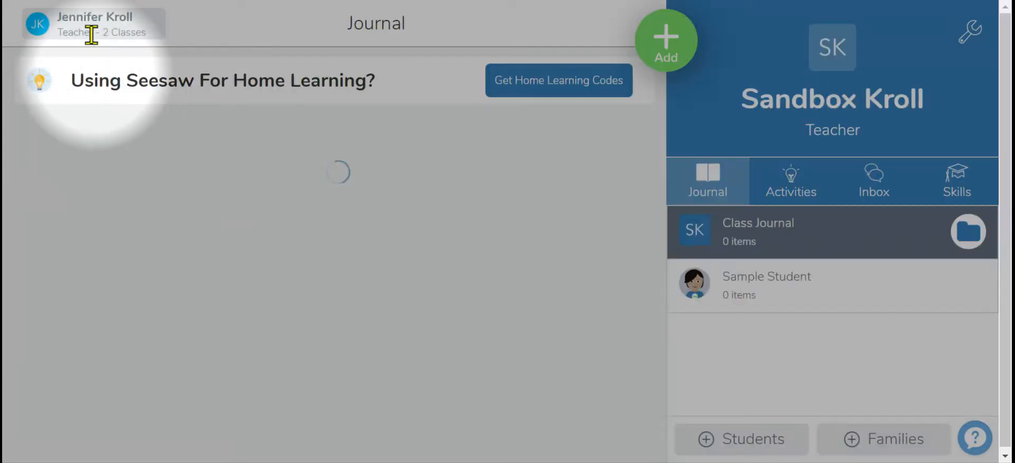
Switch back to the Ms. Kroll class from the class list.
click(91, 35)
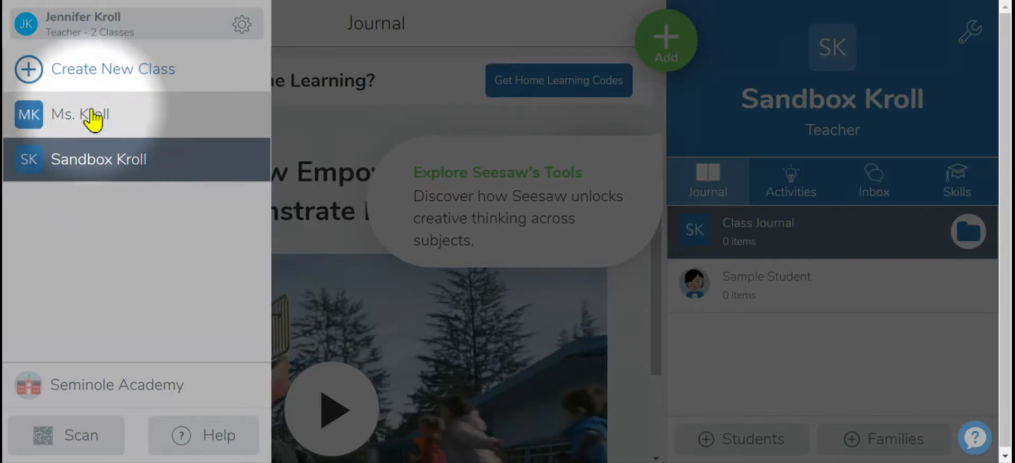
click(107, 171)
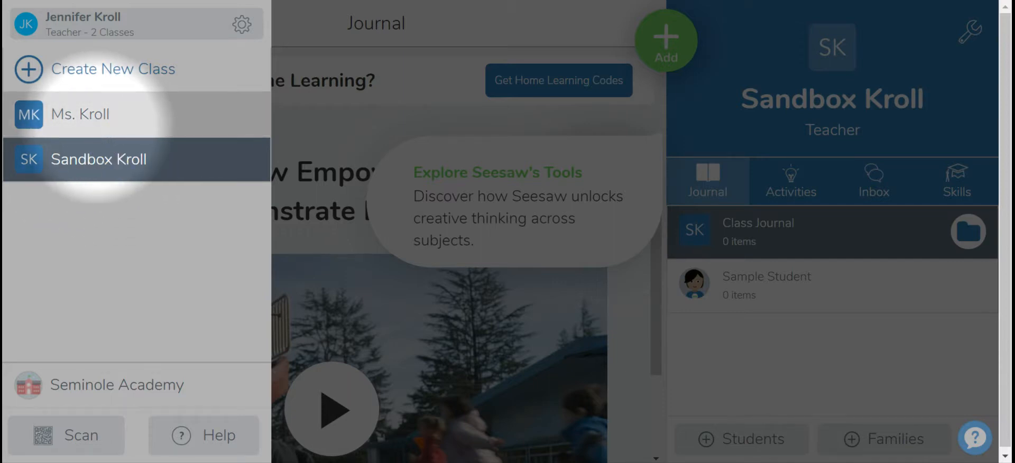
click(112, 170)
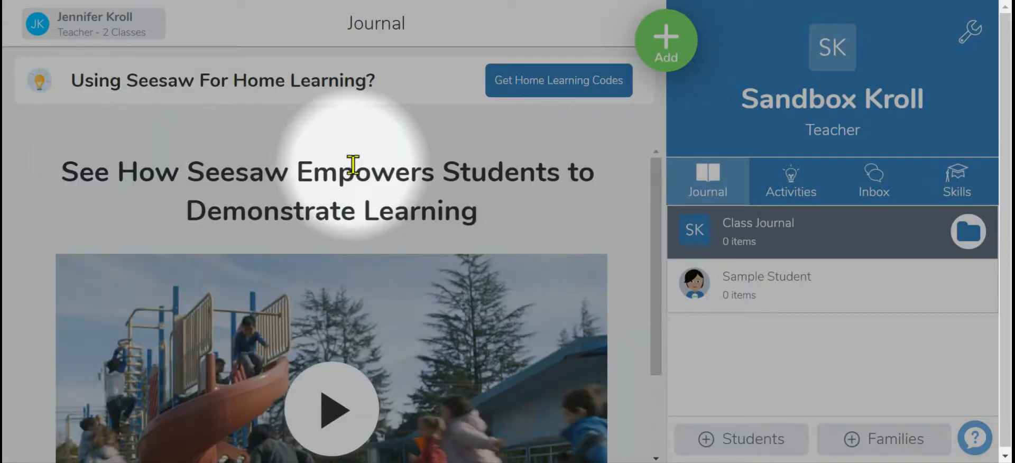
click(91, 36)
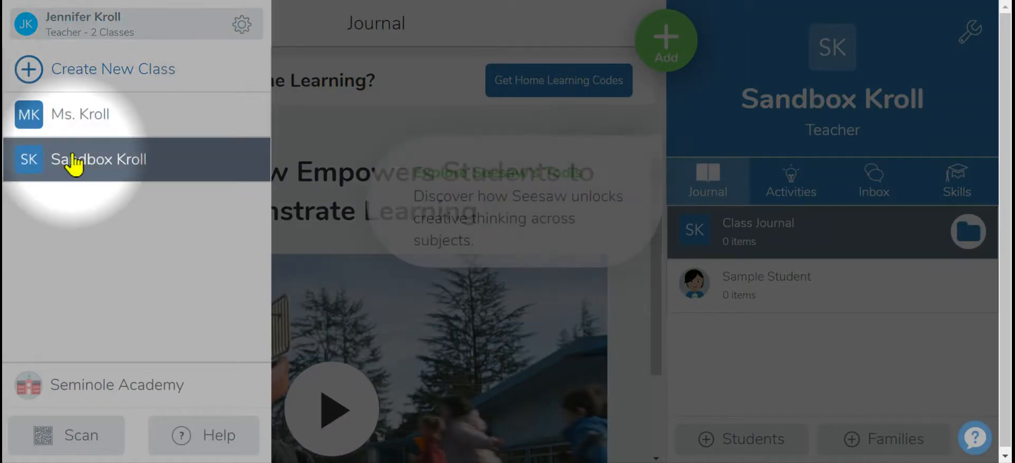
click(242, 24)
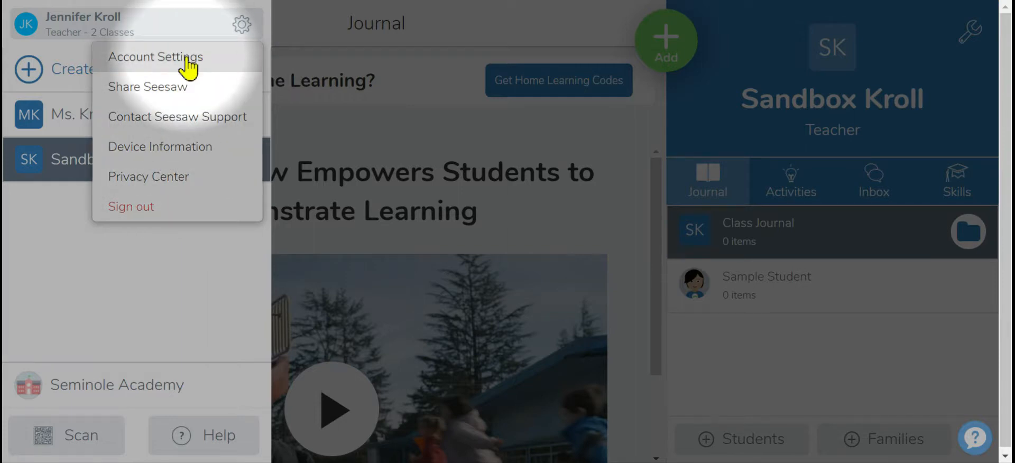
click(241, 28)
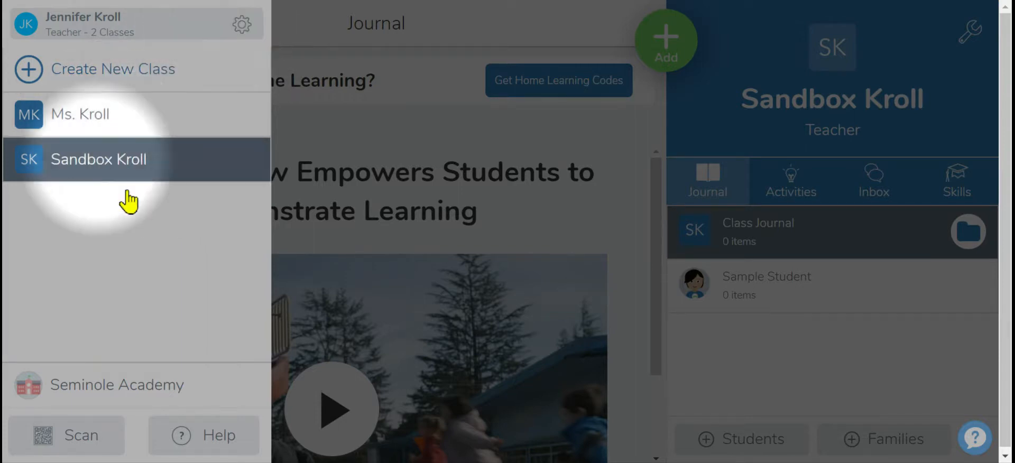
click(91, 125)
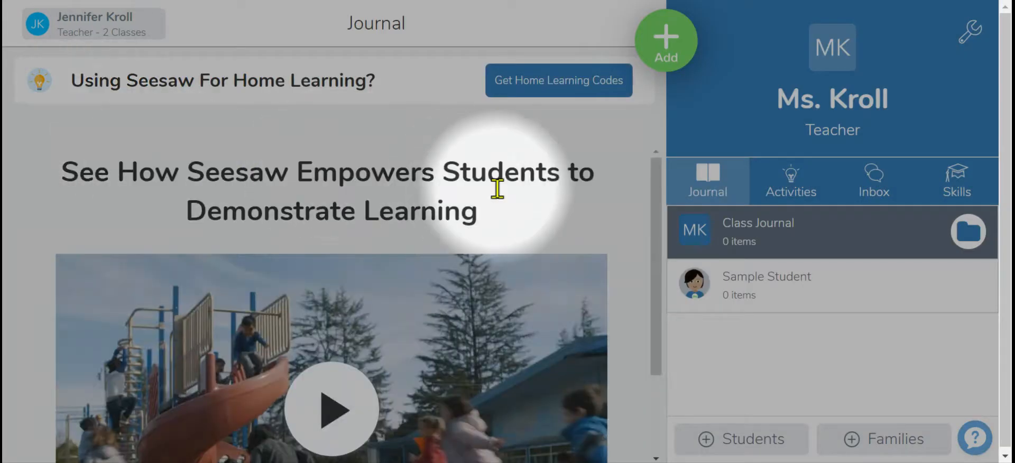
Open the Ms. Kroll class settings and view the Add Students sign-in choices before closing them.
drag(655, 190, 682, 335)
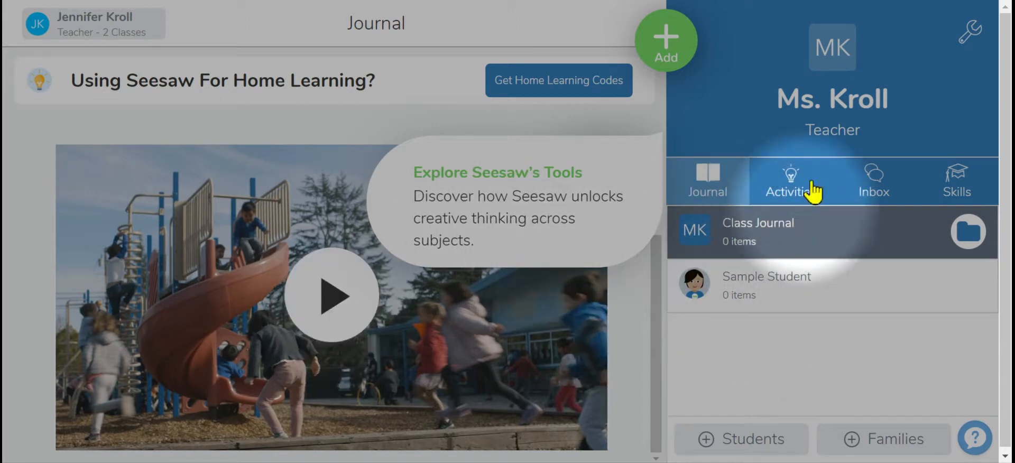
click(965, 47)
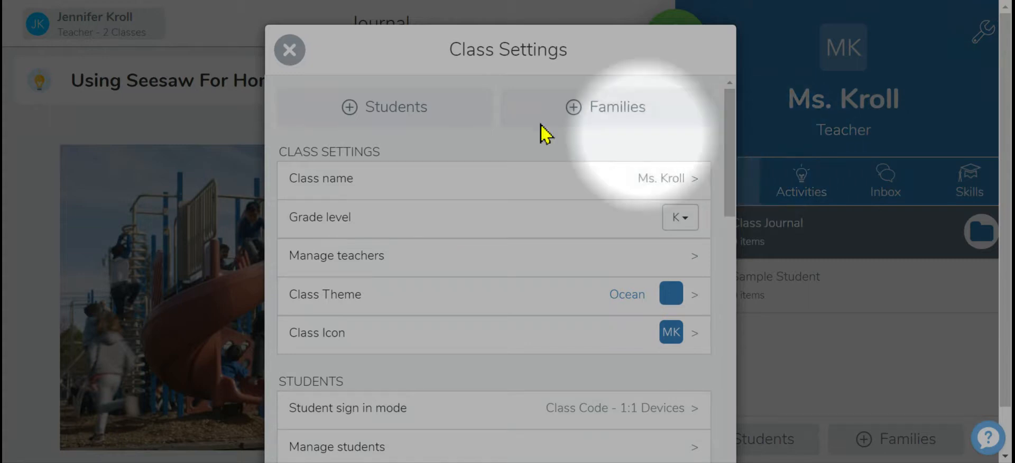
click(380, 126)
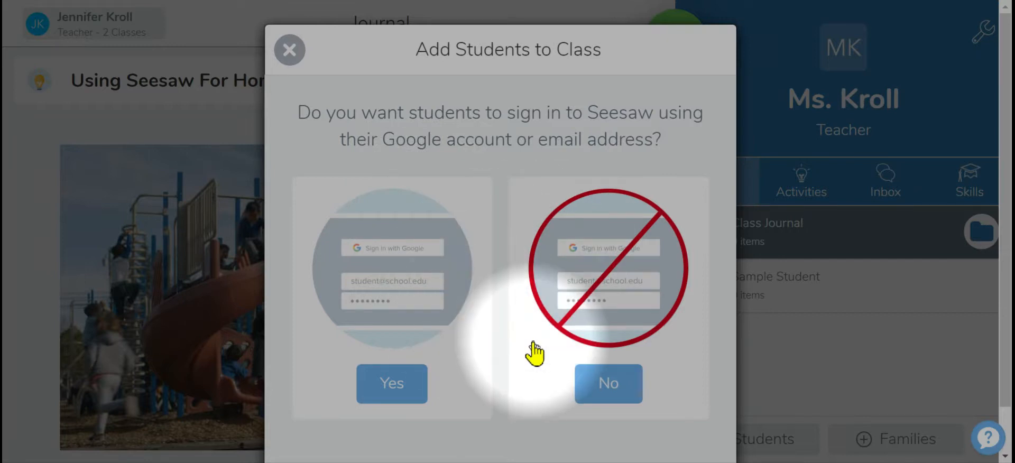
click(290, 59)
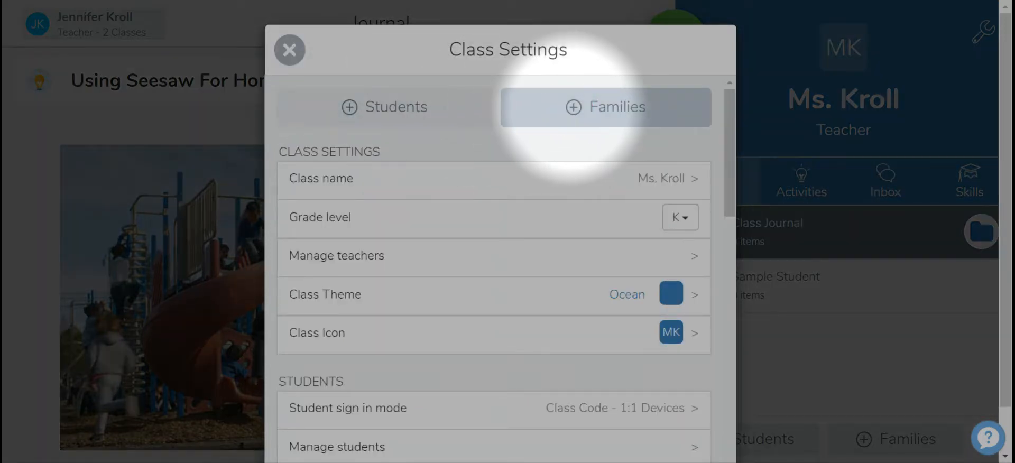
Check the grade level choices and view the Manage Teachers page in Class Settings.
click(575, 115)
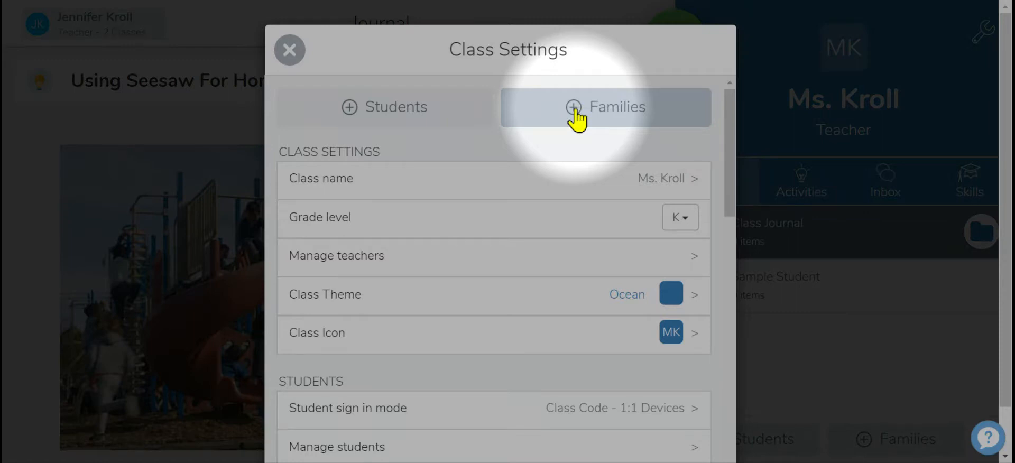
mouse_move(731, 128)
mouse_down()
mouse_move(734, 290)
mouse_move(724, 121)
mouse_up()
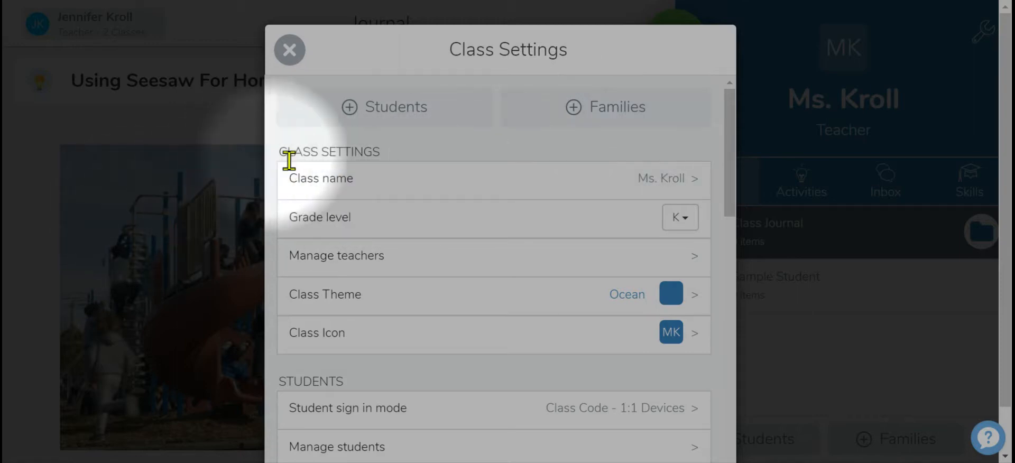
click(694, 223)
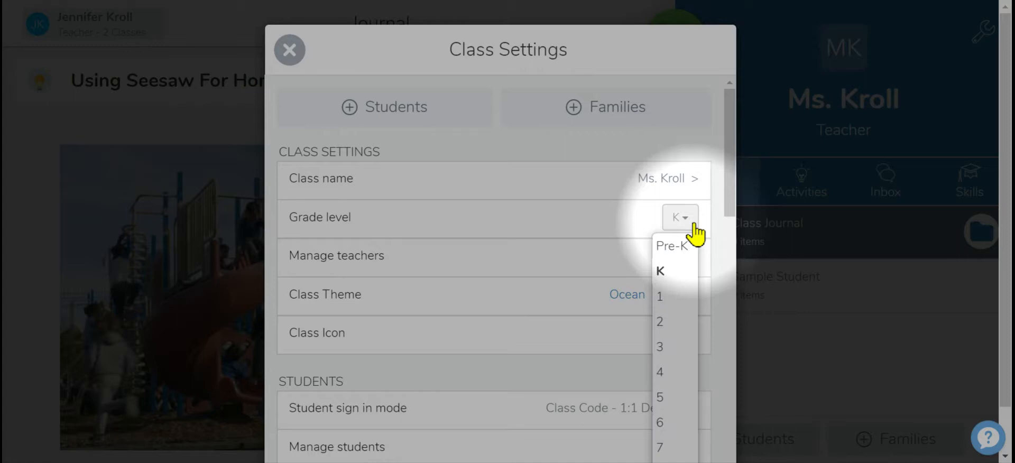
click(694, 225)
click(698, 256)
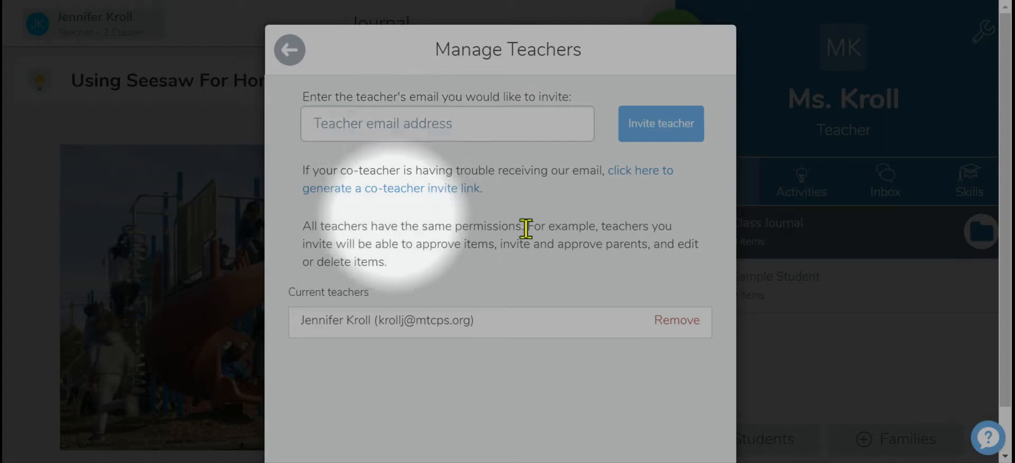
click(298, 60)
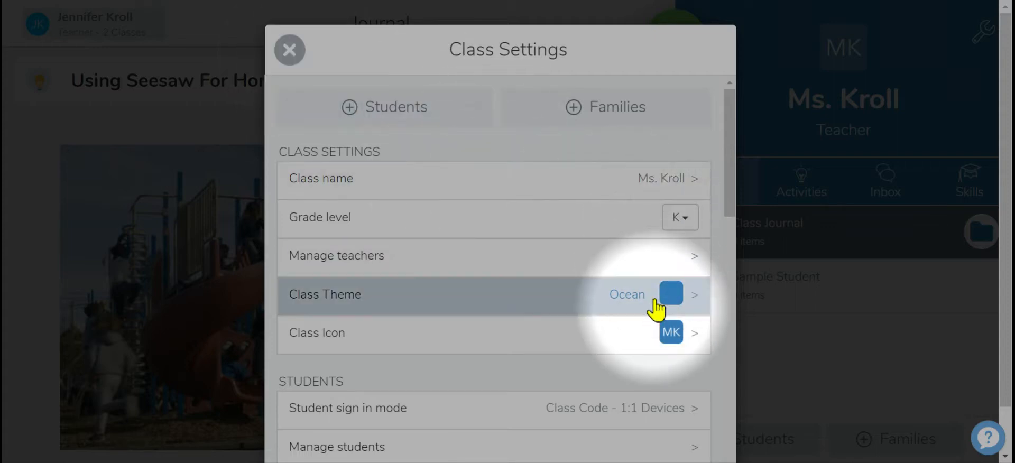
Set the class theme to Lavender and the class icon to the owl picture.
click(680, 297)
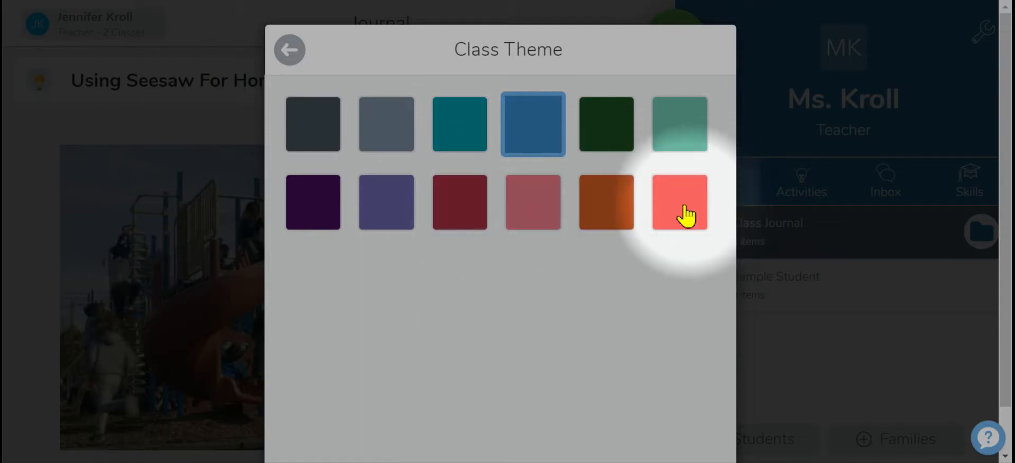
click(374, 214)
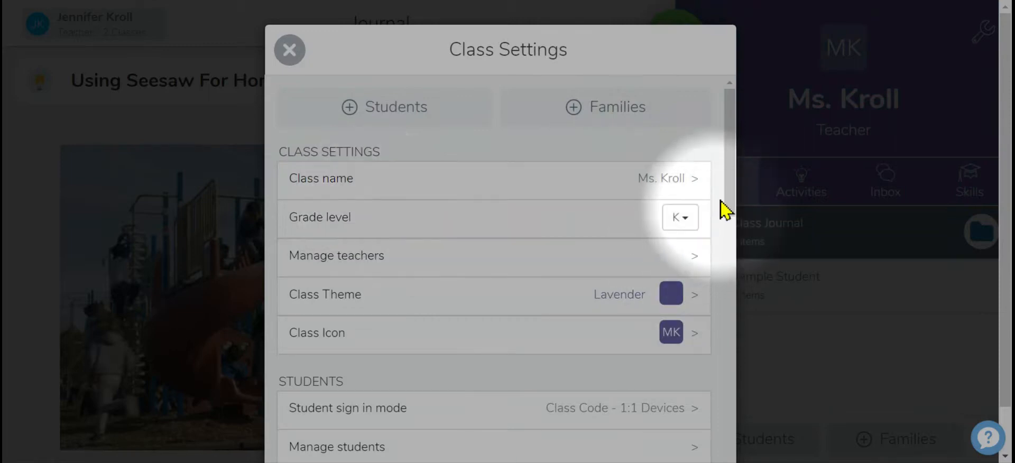
drag(728, 192, 740, 235)
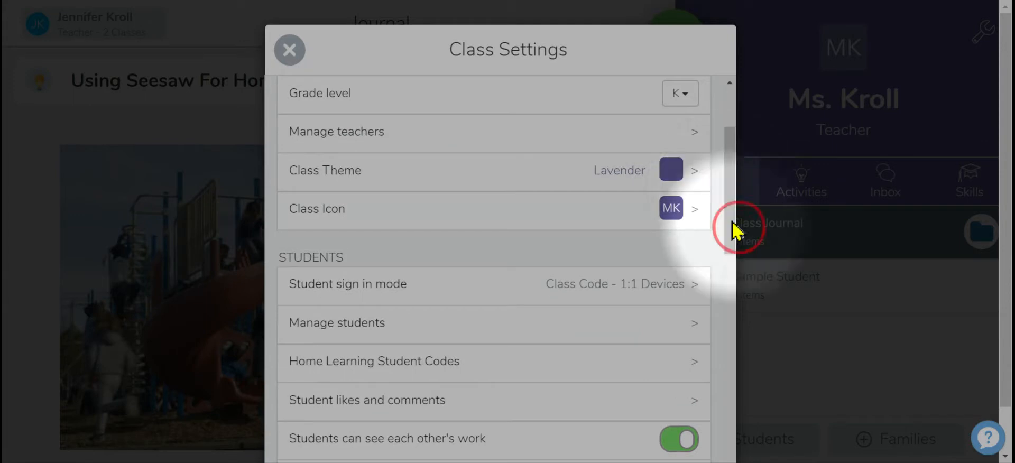
click(699, 216)
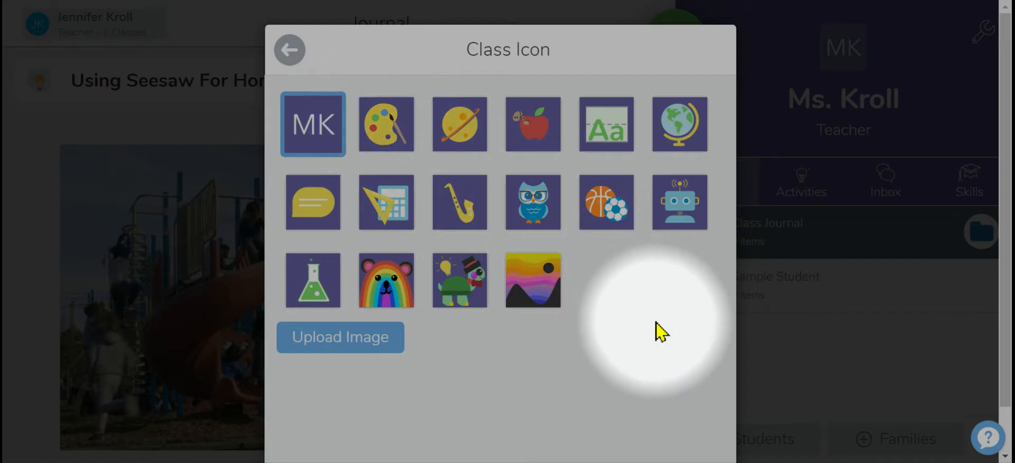
click(538, 214)
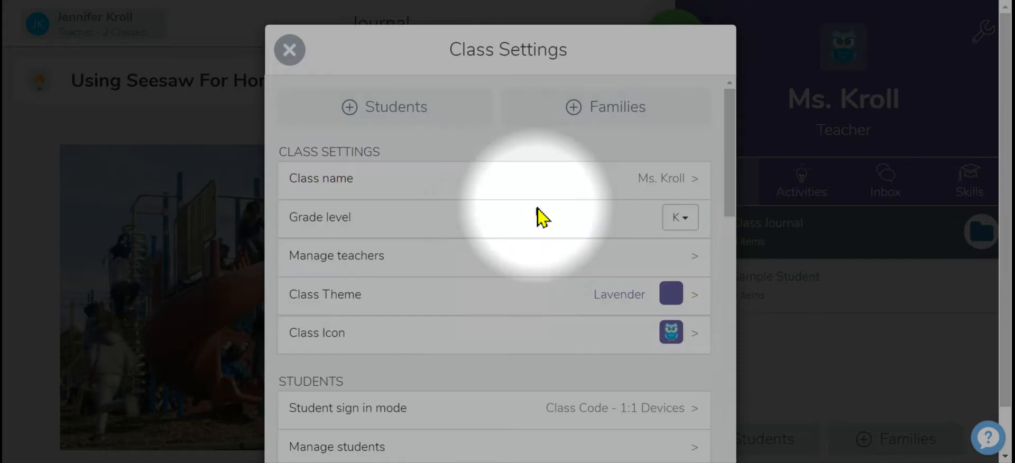
Open the Manage Students list to review the class's students.
drag(728, 167, 686, 267)
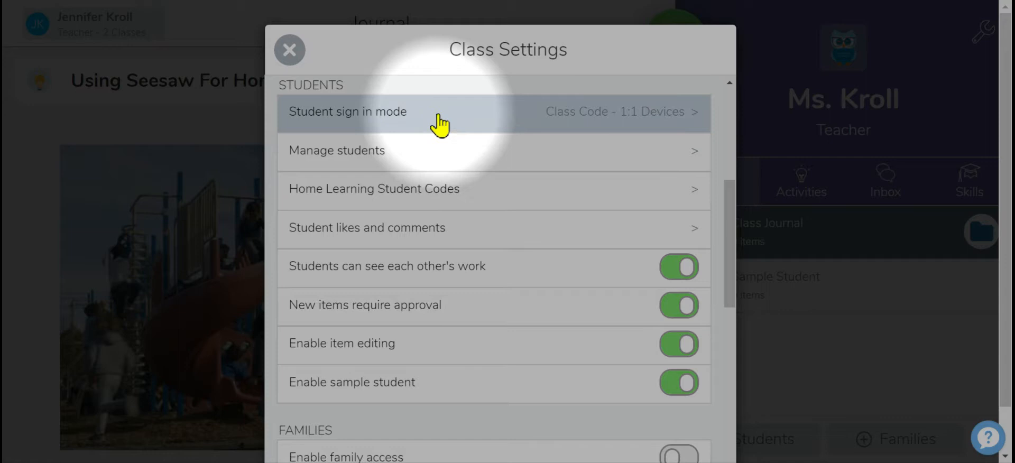
click(697, 155)
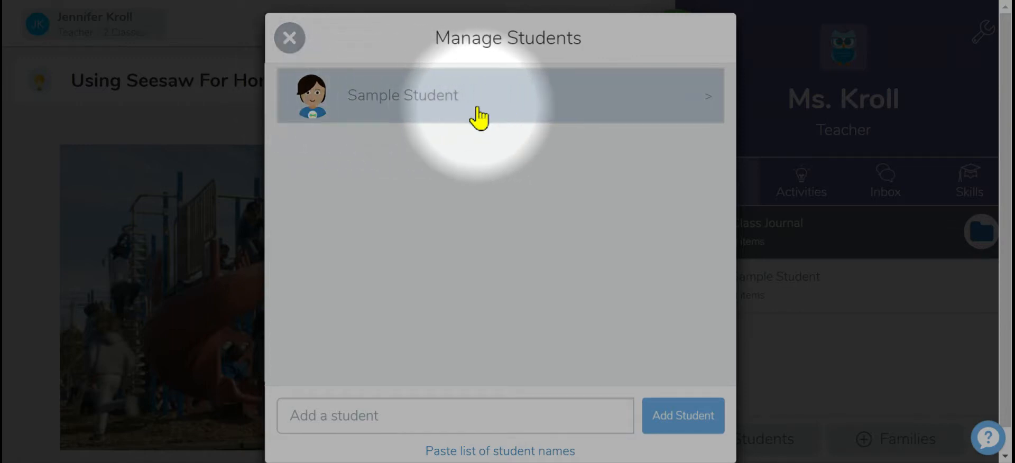
click(290, 42)
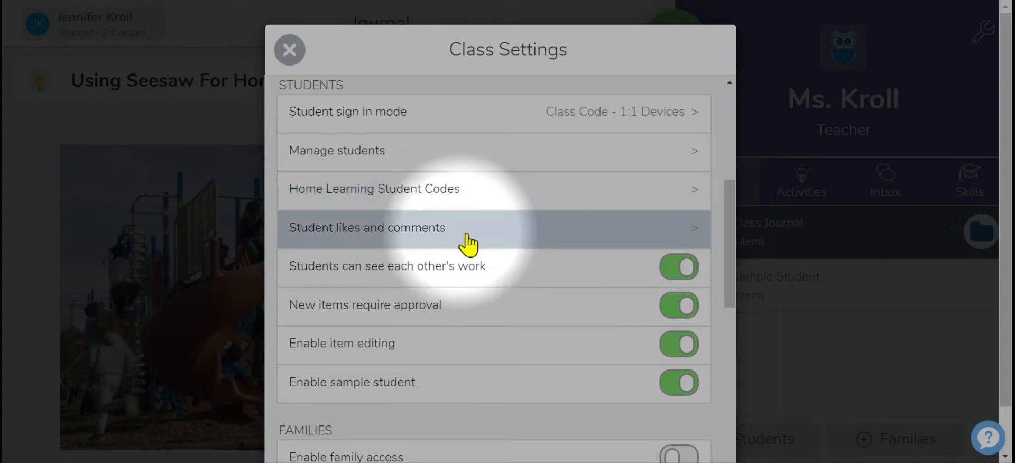
Disable student comments in the Student Likes & Comments settings.
click(705, 236)
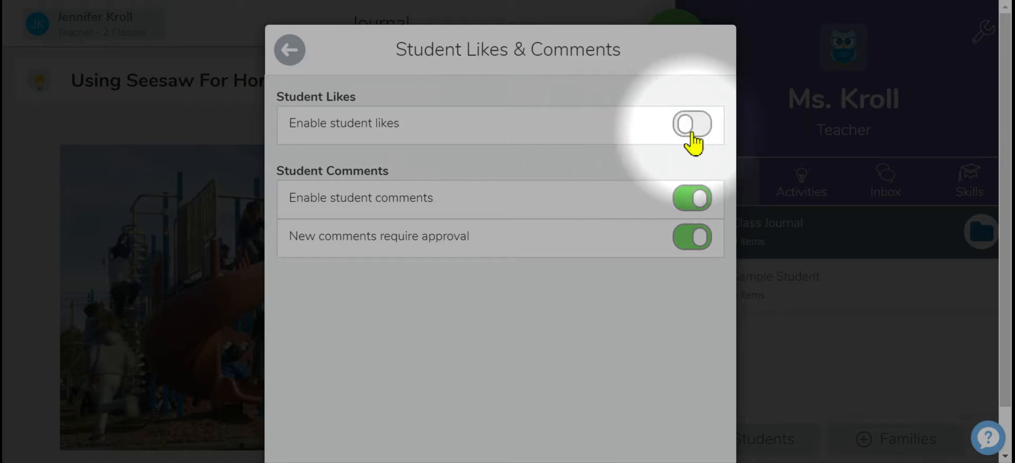
click(681, 208)
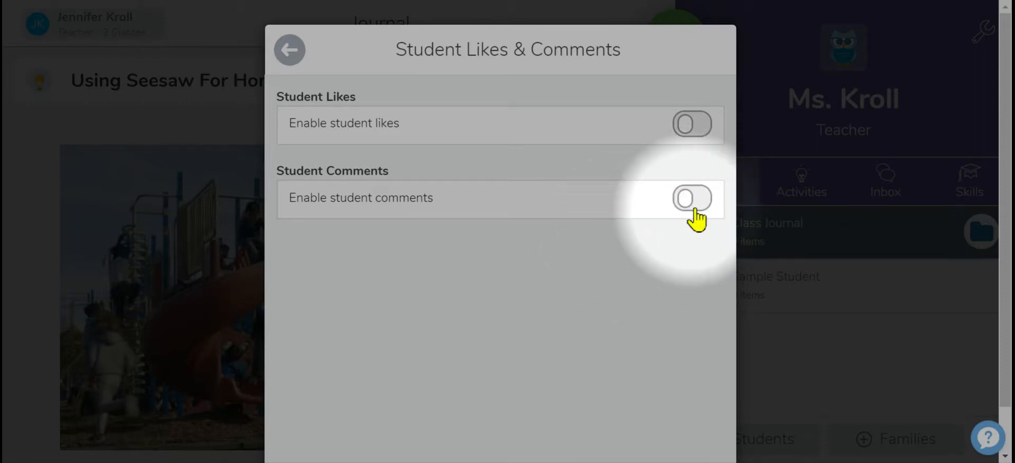
click(697, 211)
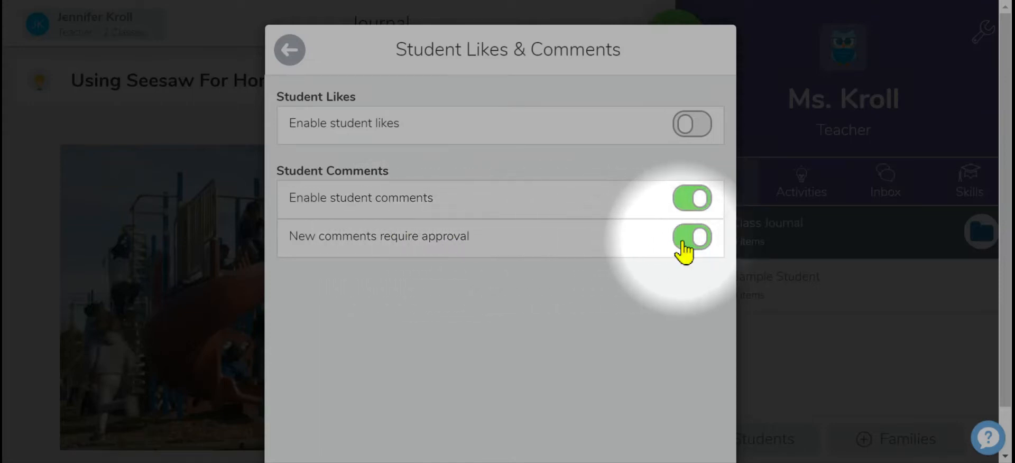
click(686, 210)
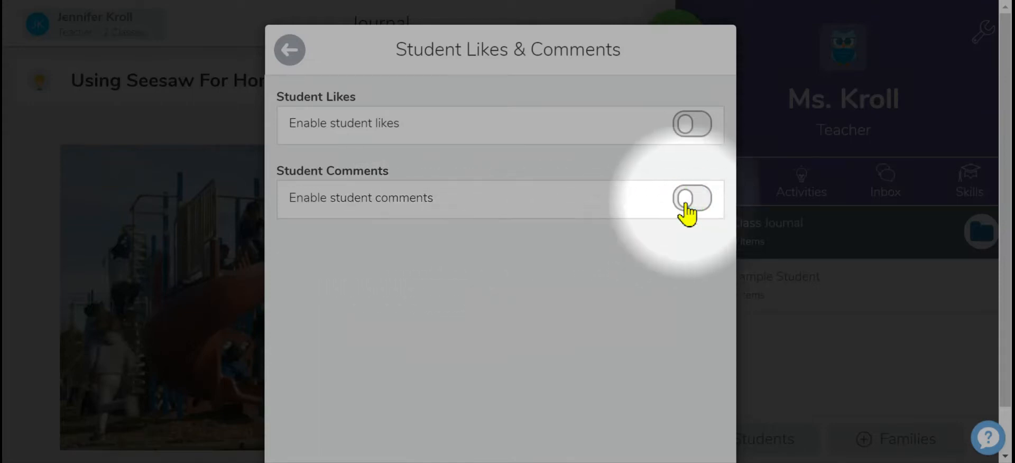
click(291, 53)
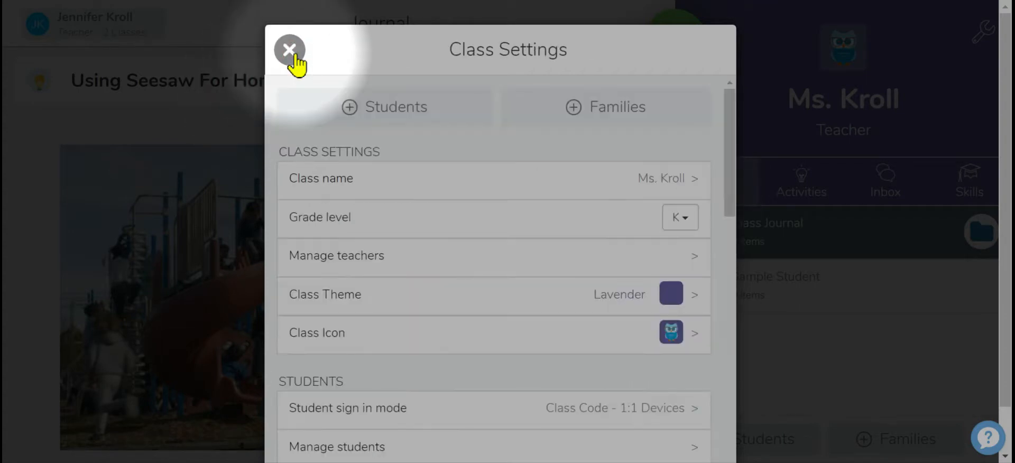
Turn off Students can see each other's work and confirm the change.
drag(731, 203, 743, 297)
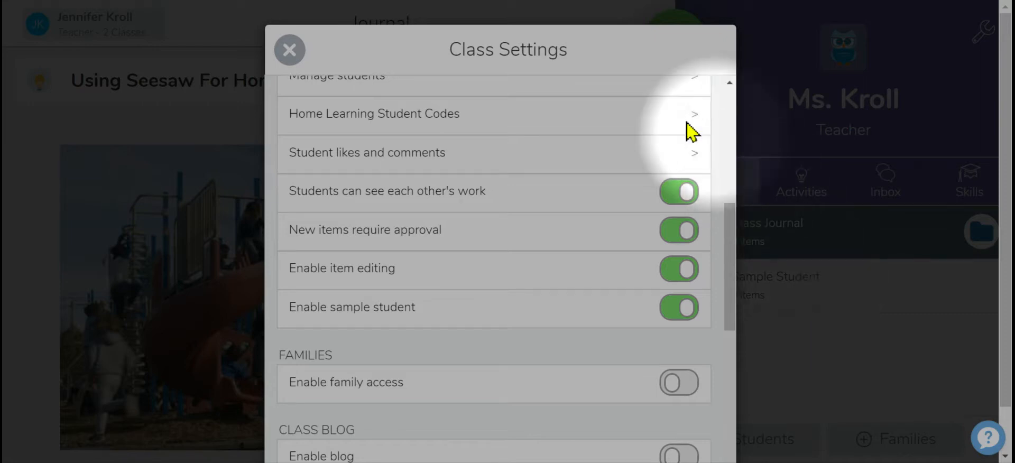
click(666, 194)
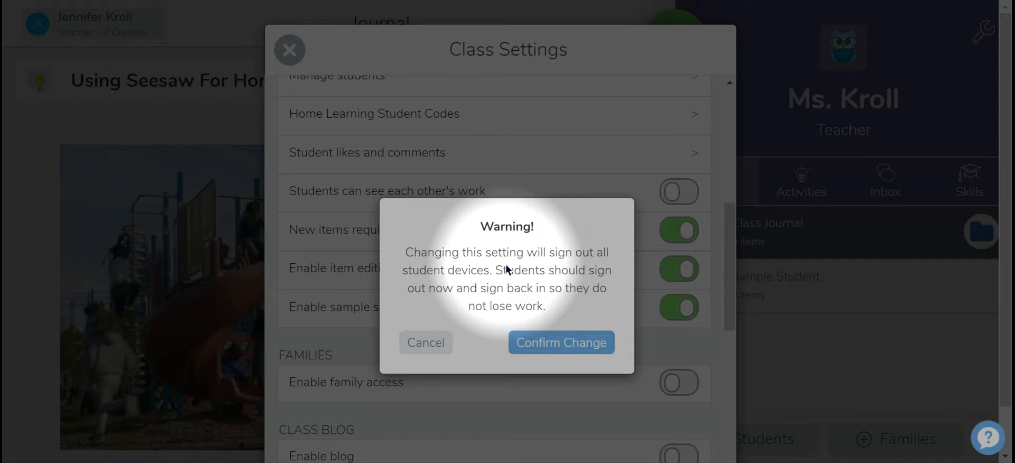
click(551, 342)
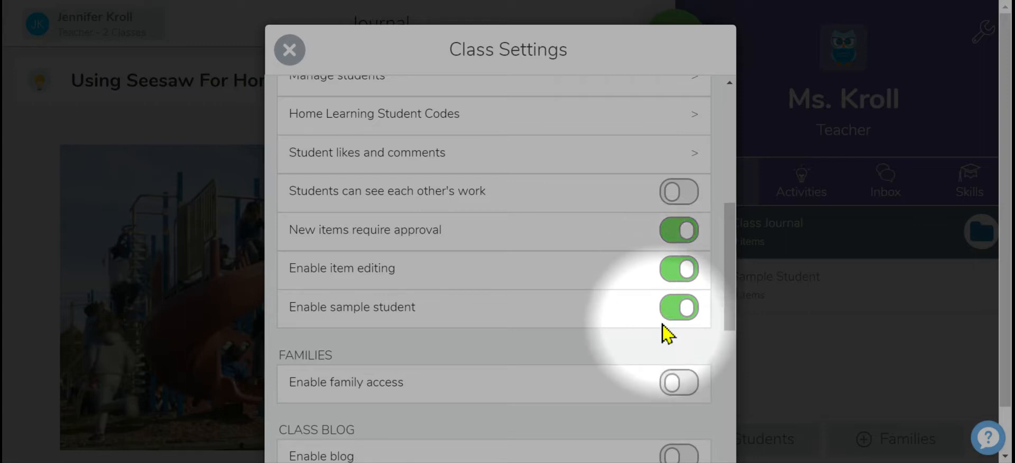
Enable family access for the class and view the Manage Families page.
drag(725, 276, 727, 345)
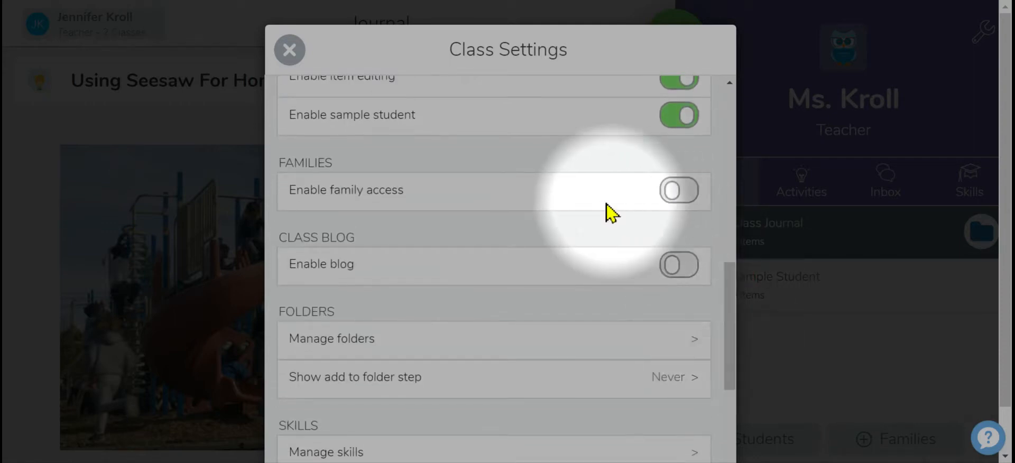
click(682, 193)
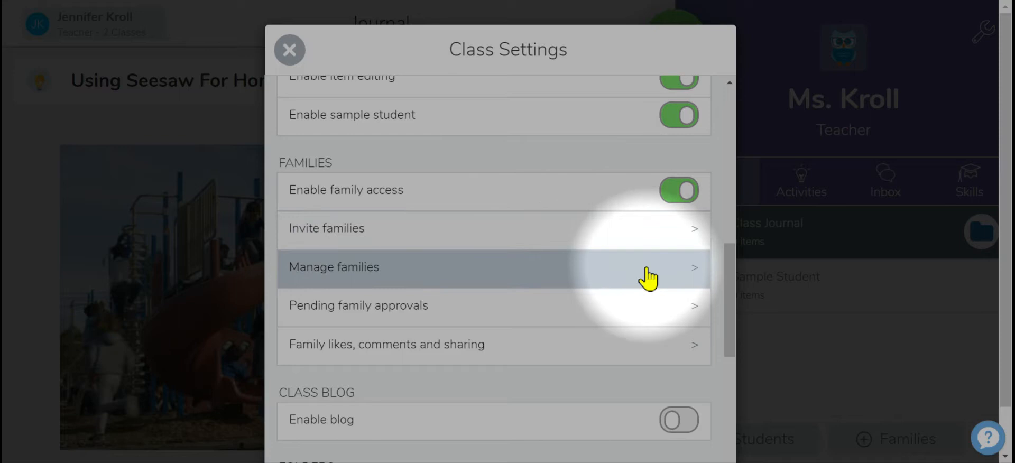
click(681, 271)
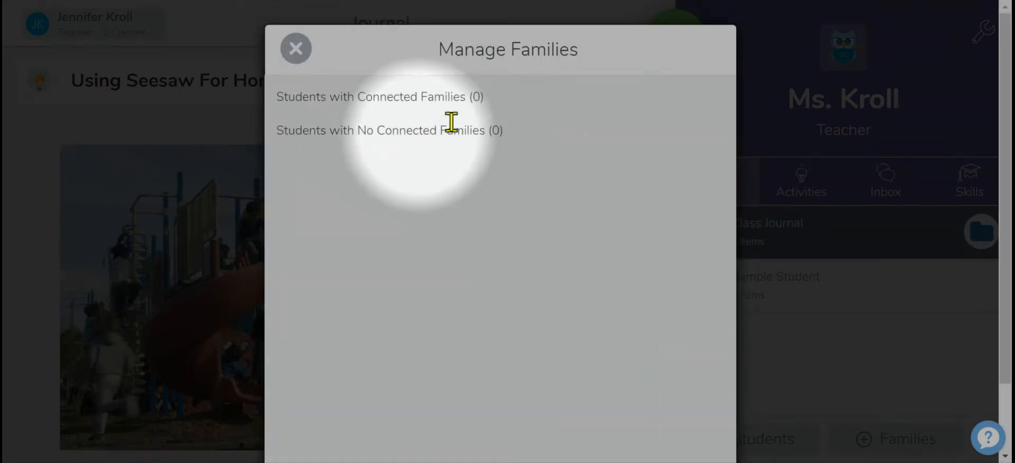
click(296, 48)
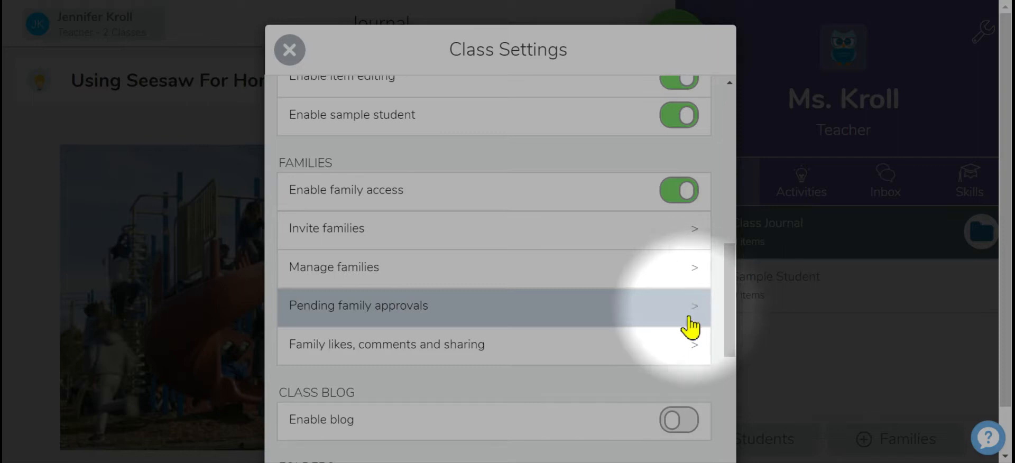
Open the pending family approvals page and close it.
click(687, 348)
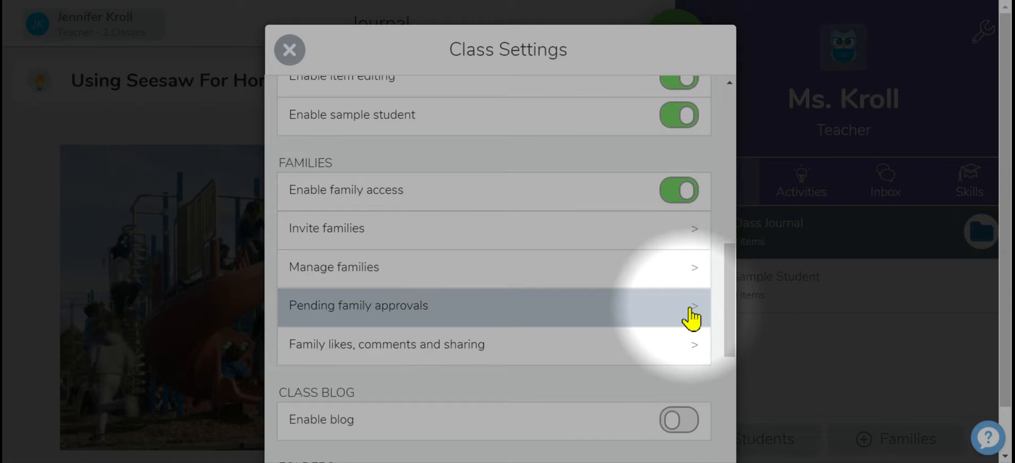
drag(732, 325, 739, 348)
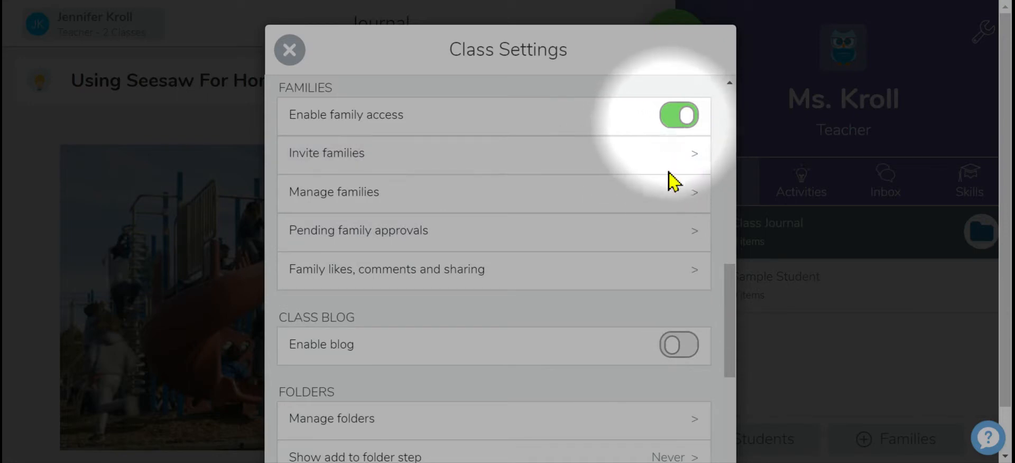
click(668, 228)
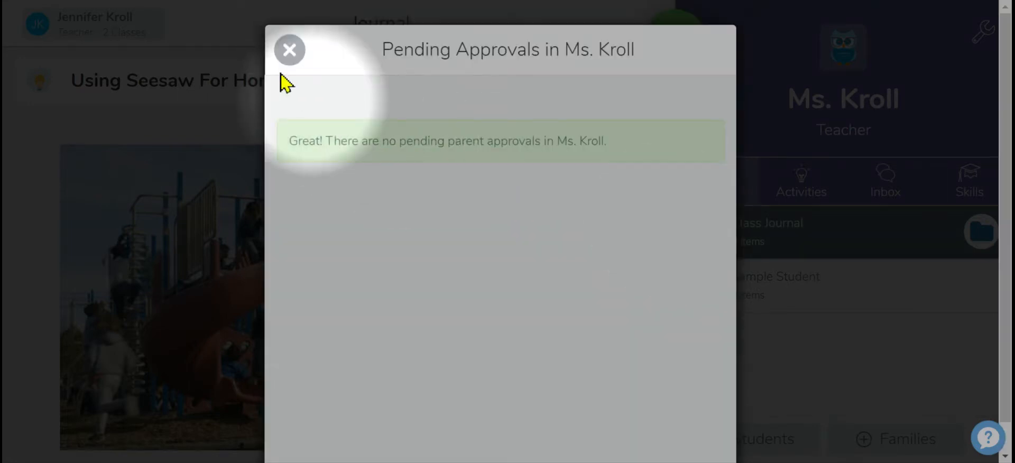
click(289, 50)
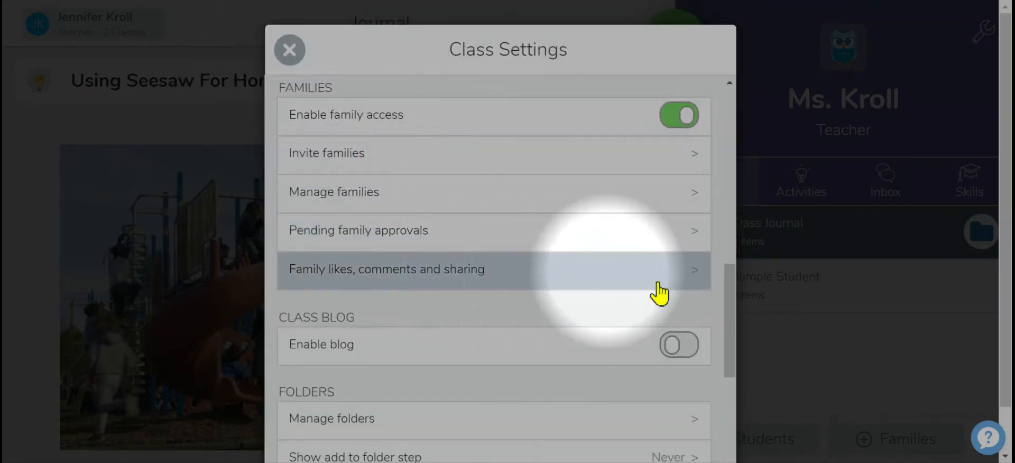
Open the Manage Folders page from the class settings.
drag(733, 351, 734, 388)
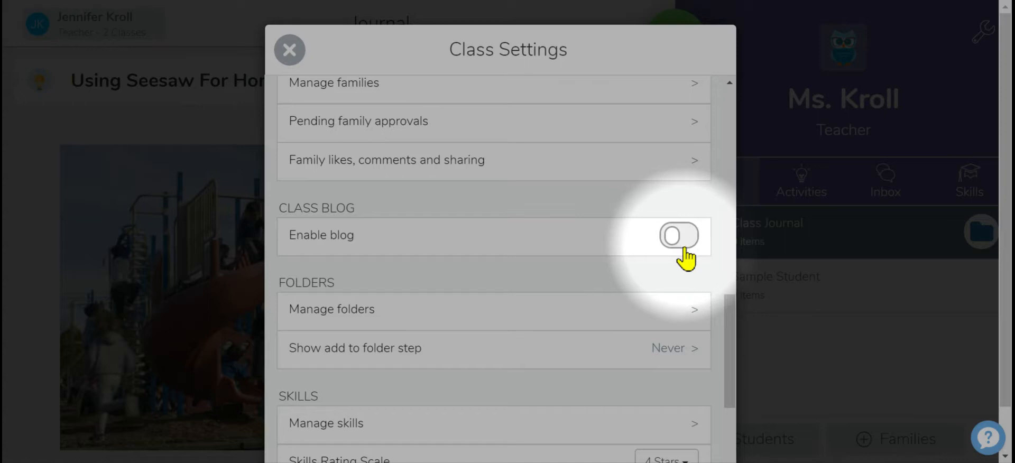
click(687, 325)
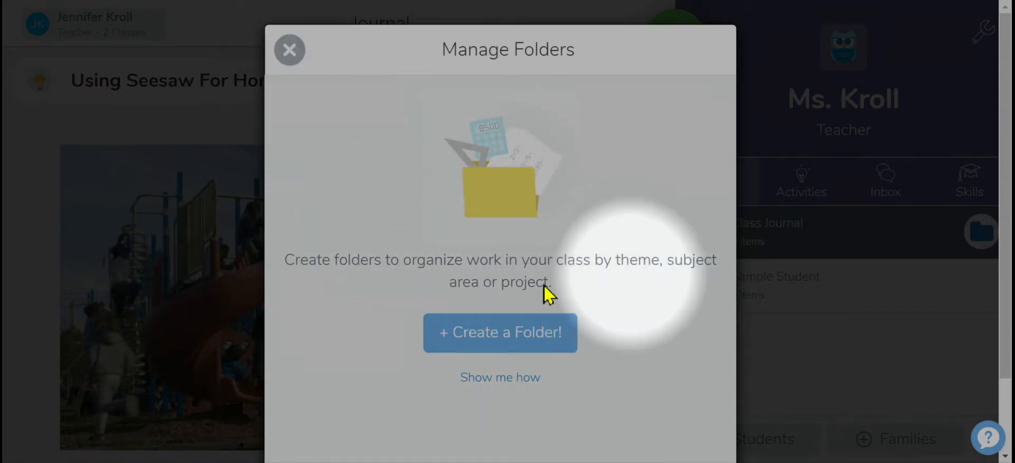
Close Manage Folders and set Show add to folder step to Teachers.
click(290, 53)
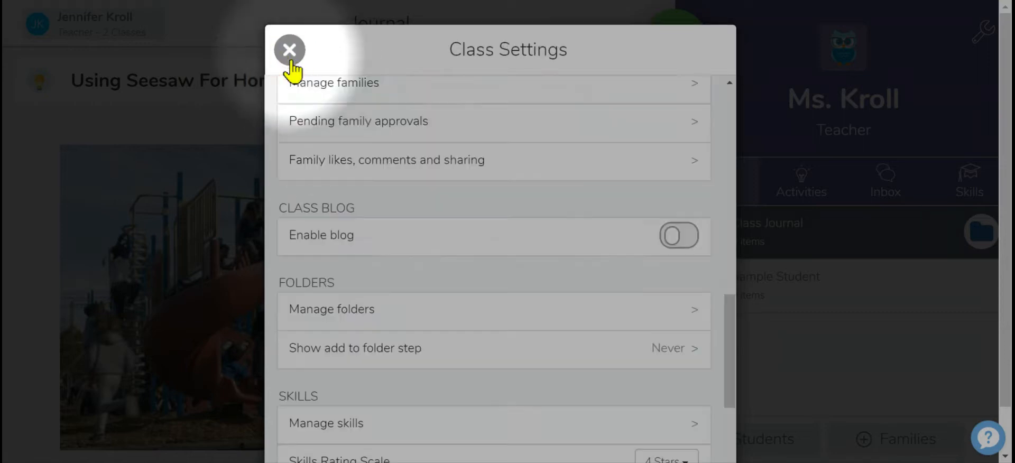
drag(734, 345, 739, 384)
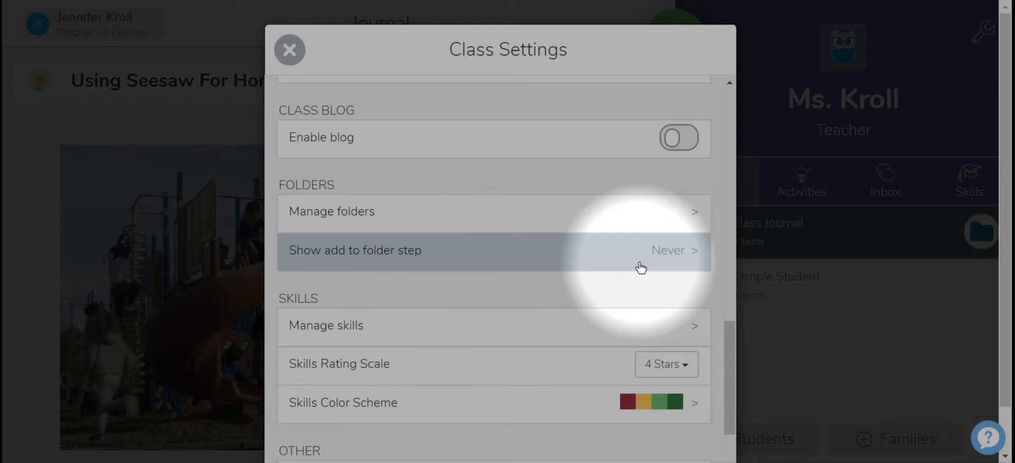
click(677, 263)
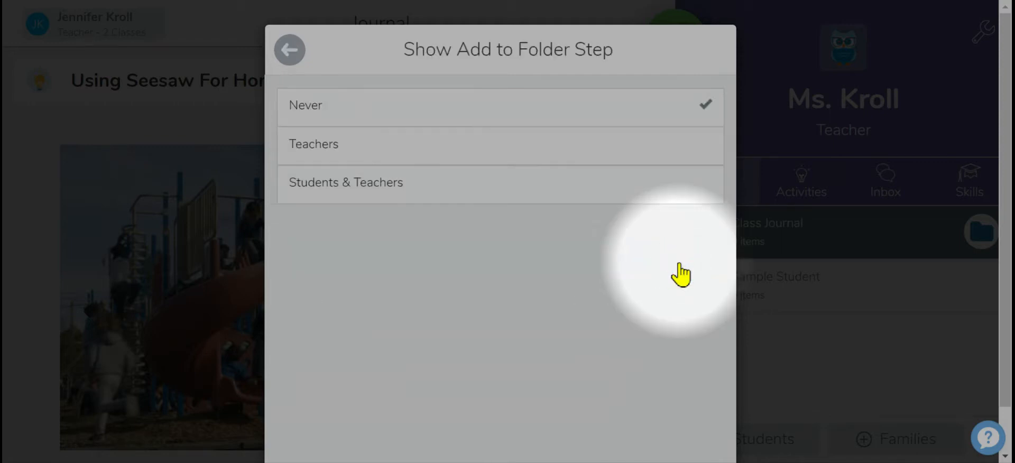
click(686, 159)
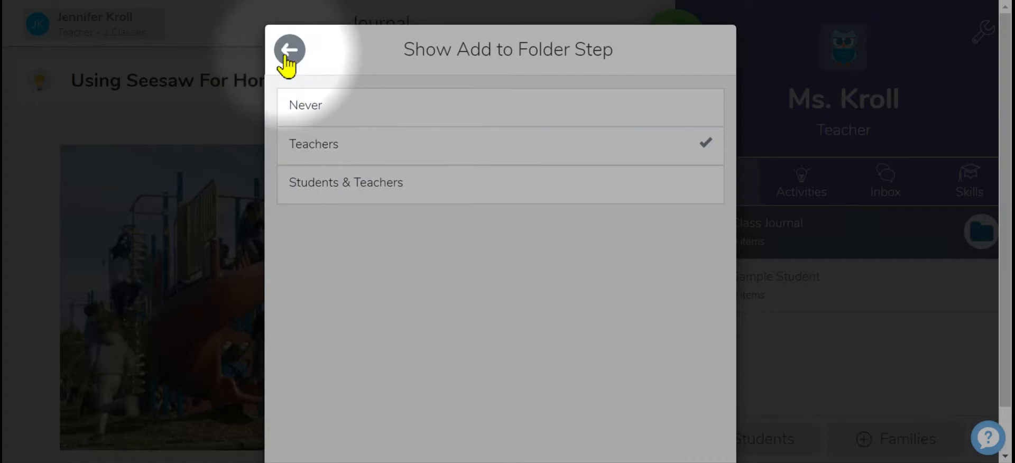
click(289, 51)
Open the Manage Skills page, read its description, and close it.
drag(736, 188, 744, 406)
scroll(747, 423, down, 5)
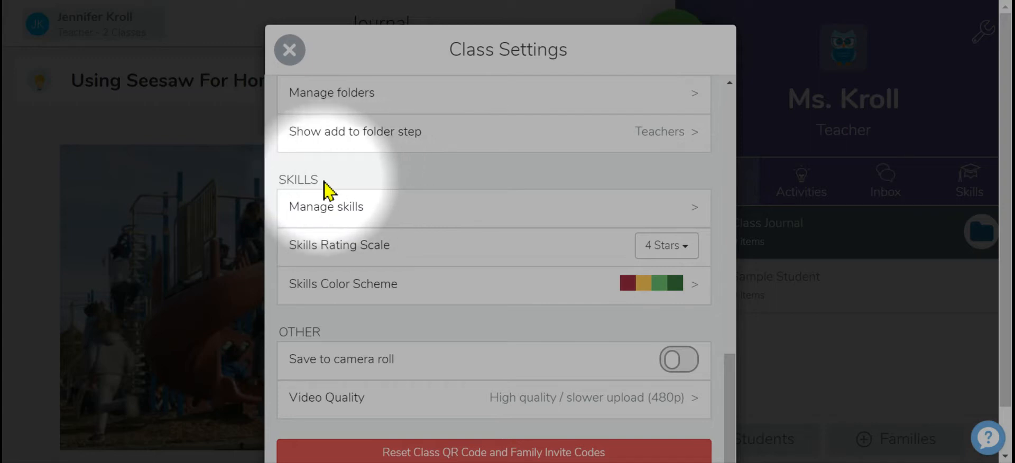
click(698, 212)
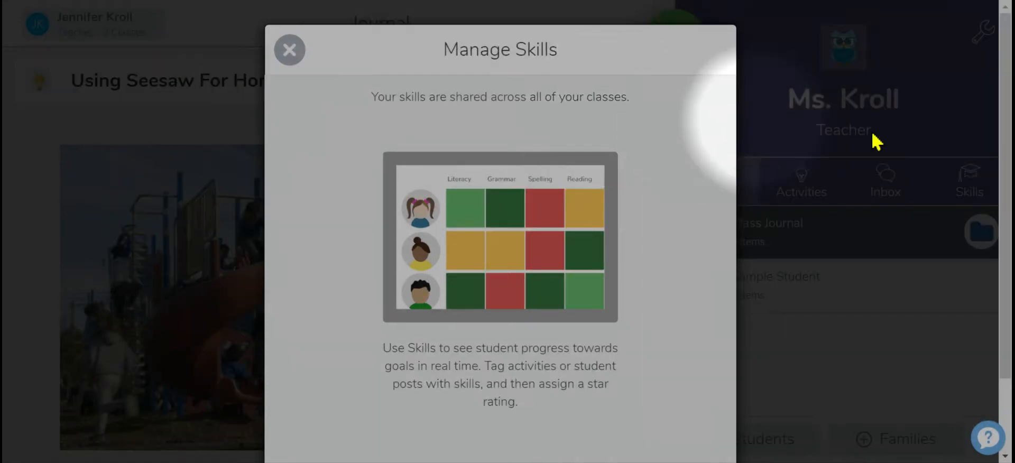
mouse_move(1006, 157)
mouse_down()
mouse_move(1007, 180)
mouse_move(1006, 153)
mouse_up()
scroll(1006, 156, down, 2)
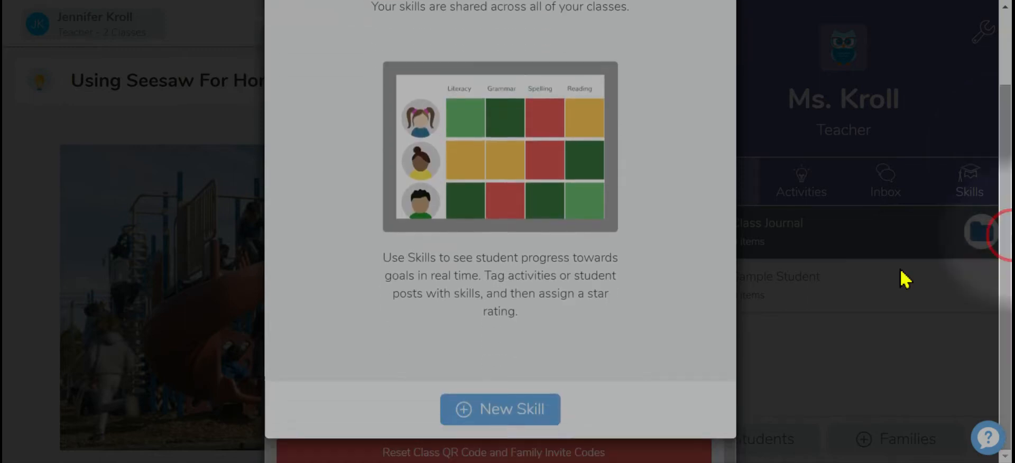
drag(1004, 237, 1005, 137)
click(292, 52)
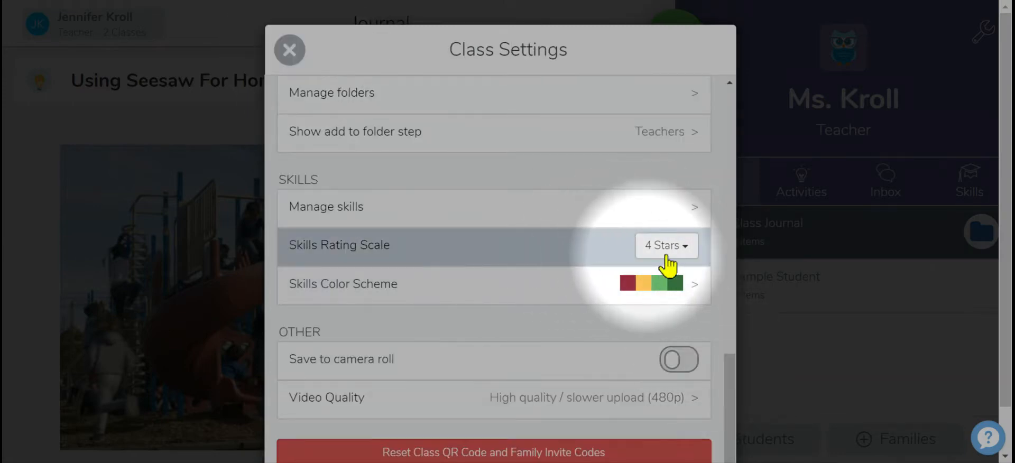
Open the Skills Rating Scale options and keep 4 Stars.
click(688, 250)
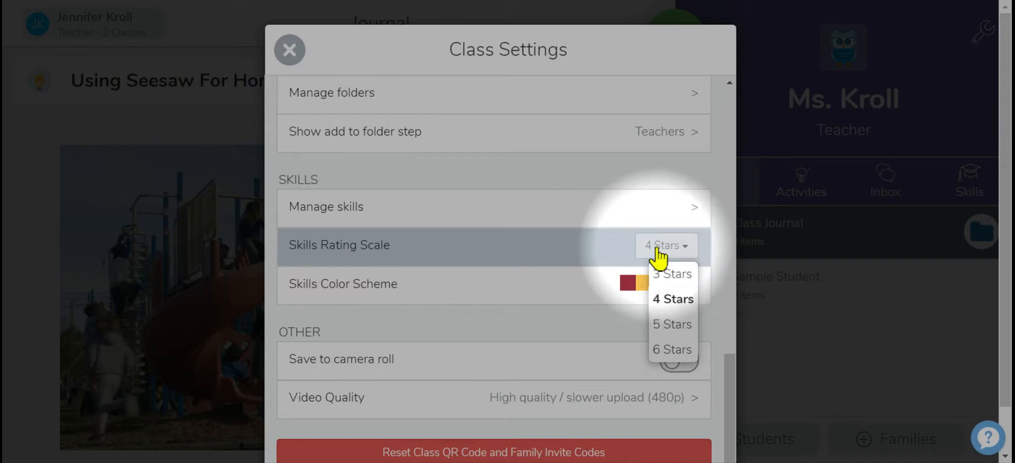
click(715, 261)
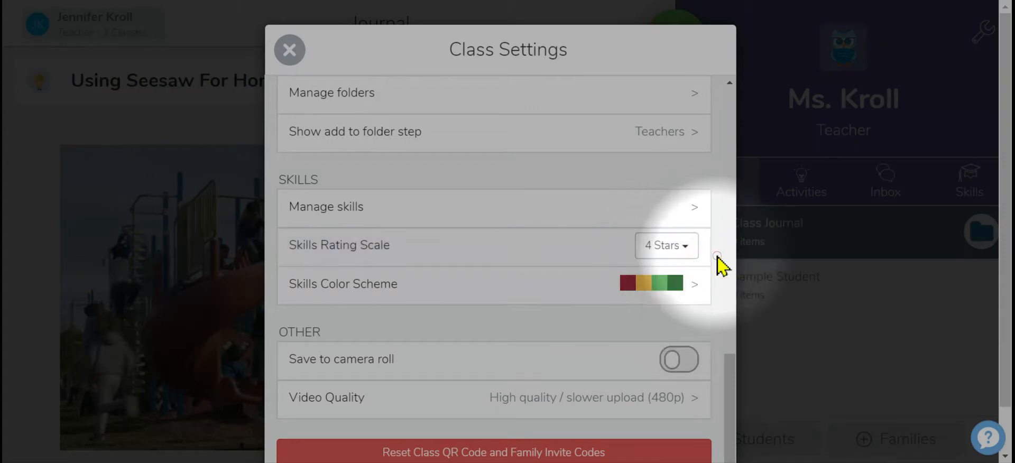
Try to switch the skills color scheme to the third option, dismissing the upgrade prompt.
click(695, 294)
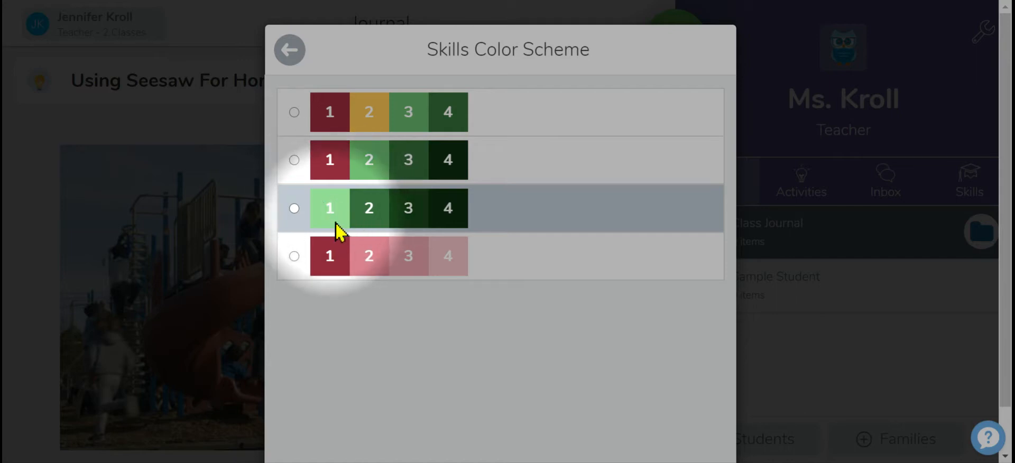
click(294, 209)
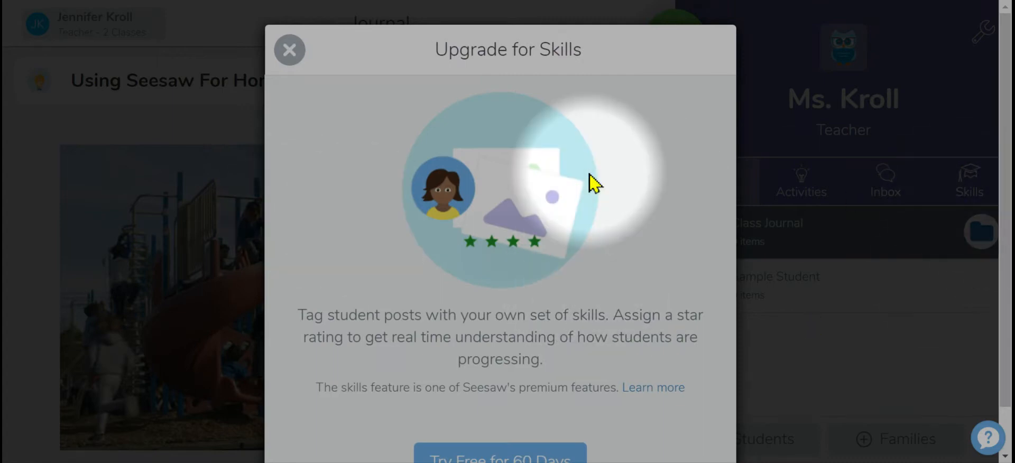
drag(1003, 222, 1004, 273)
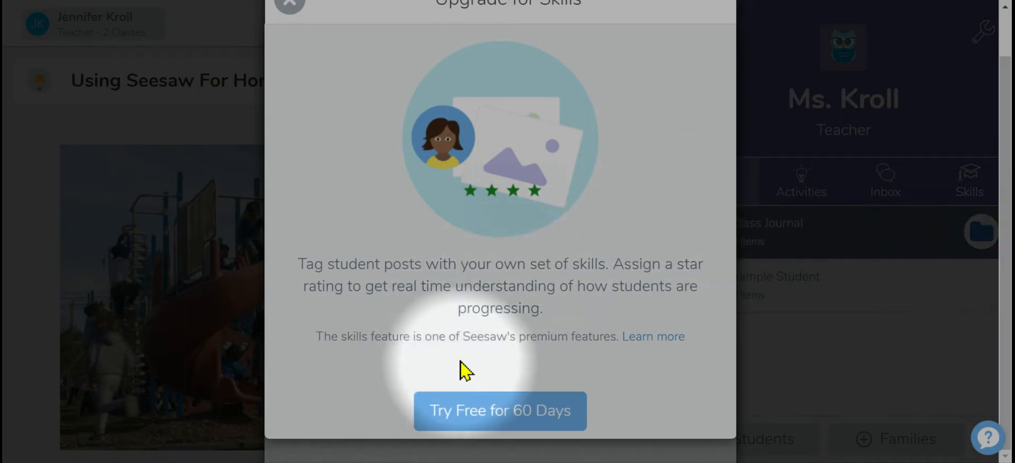
drag(1007, 312, 1008, 299)
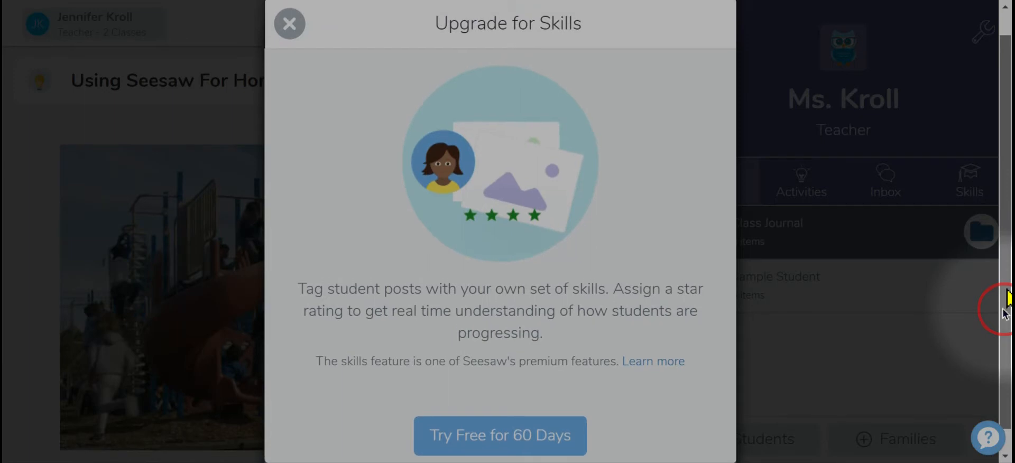
scroll(1005, 313, up, 1)
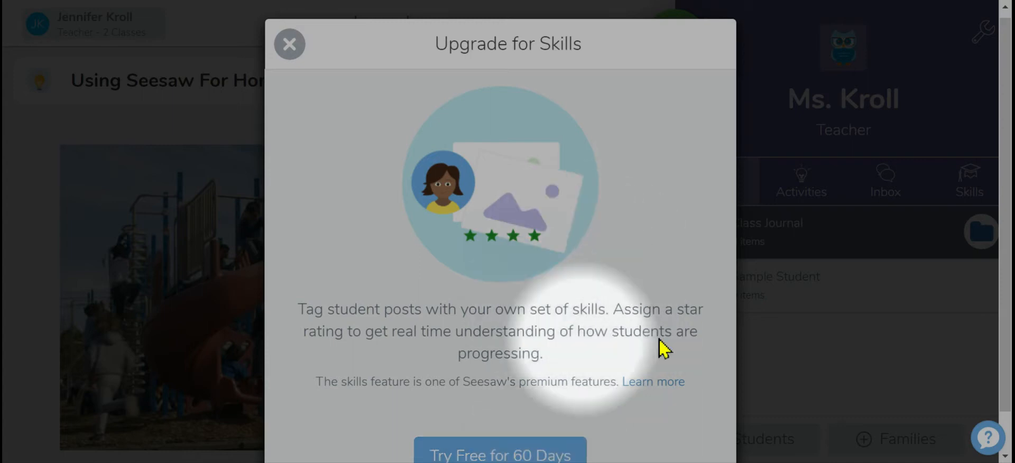
click(290, 45)
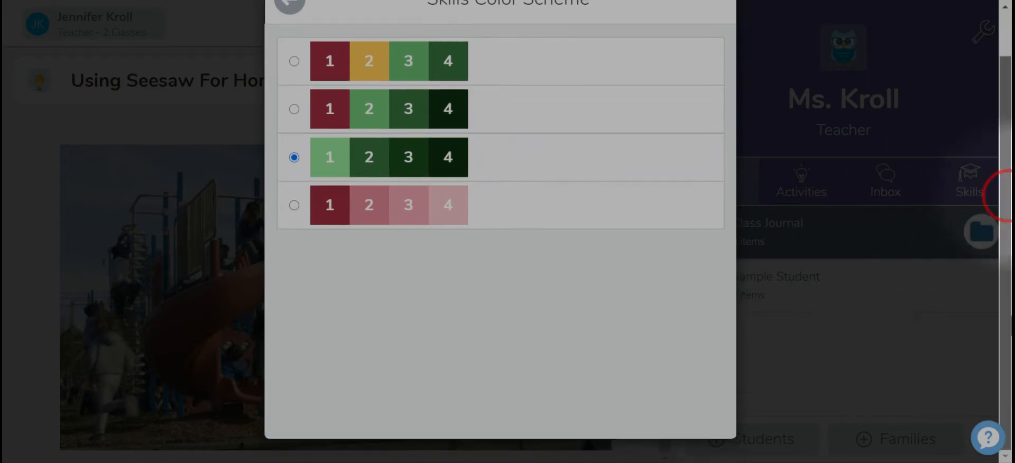
click(289, 50)
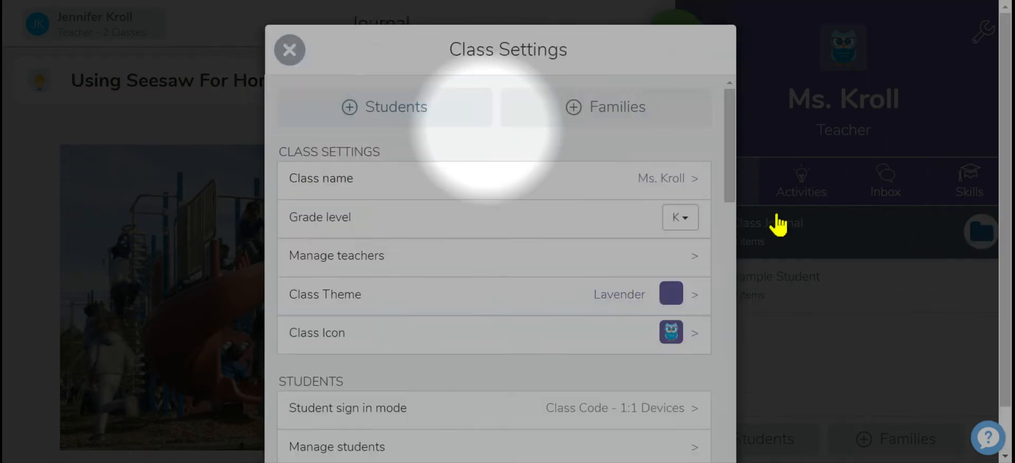
Open the Video Quality options and return without changing them.
scroll(1006, 204, down, 2)
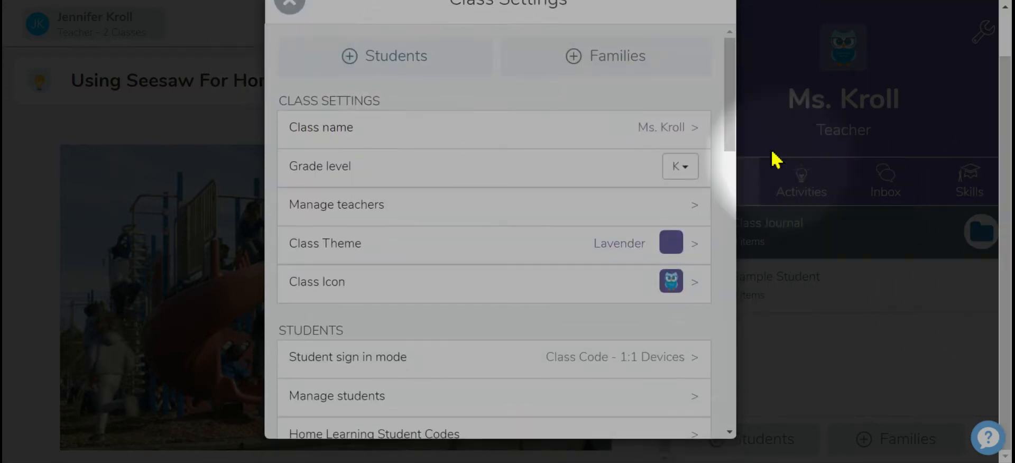
drag(730, 108, 729, 393)
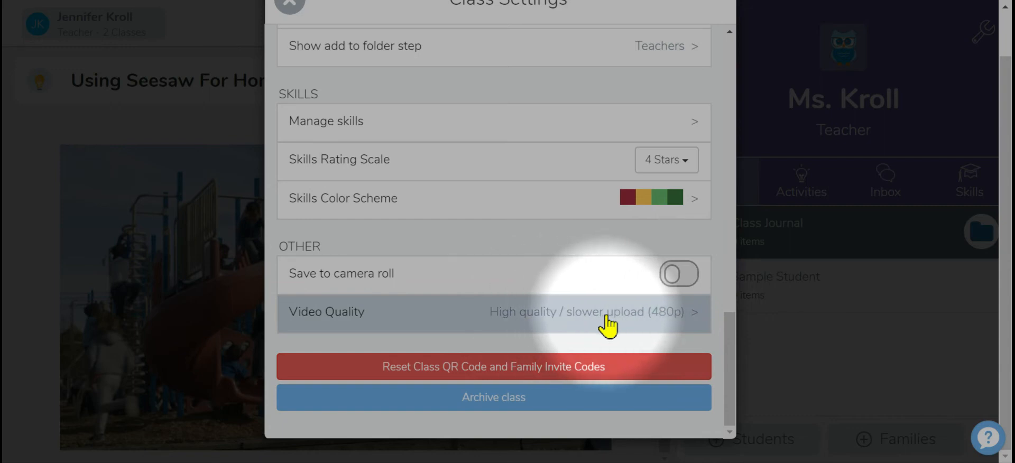
click(692, 316)
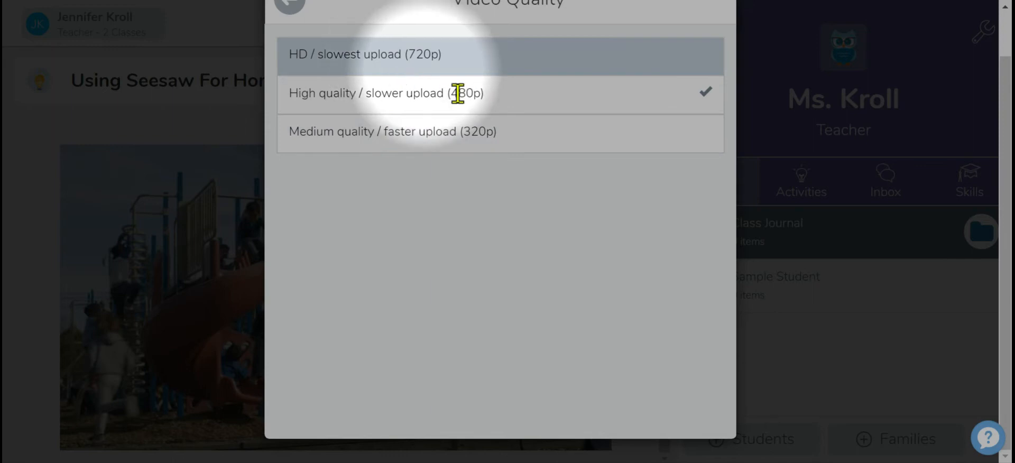
drag(999, 272, 1007, 191)
click(291, 51)
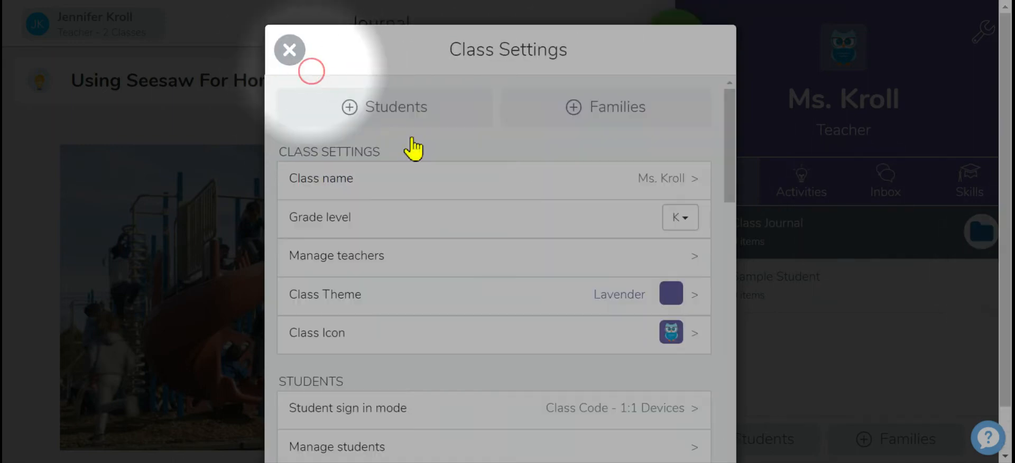
drag(729, 121, 736, 414)
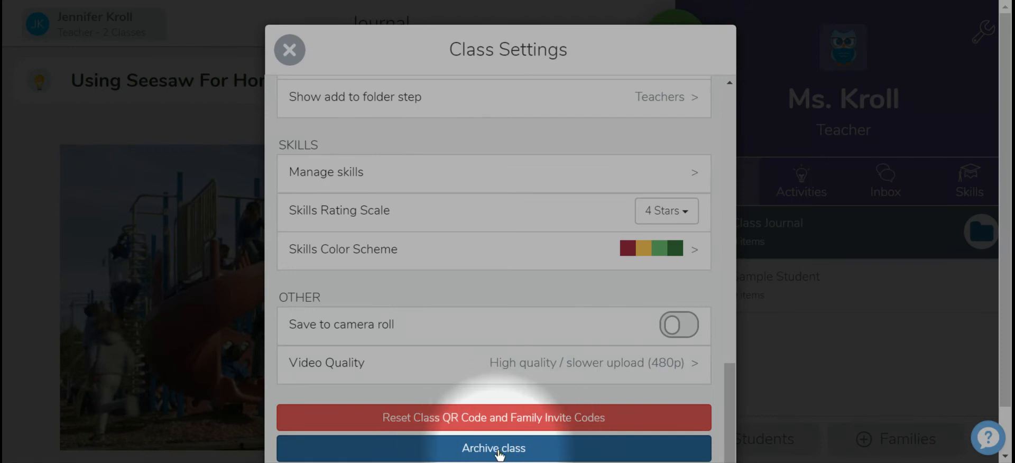
click(733, 383)
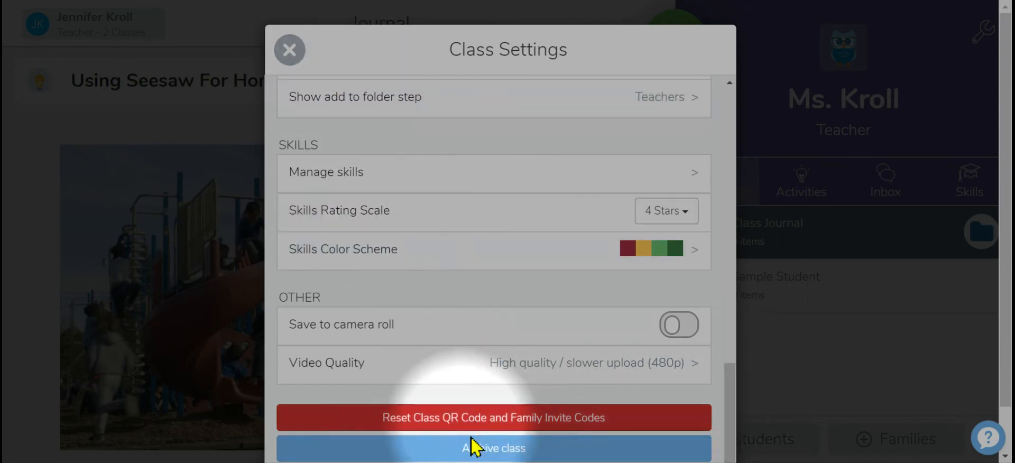
click(491, 450)
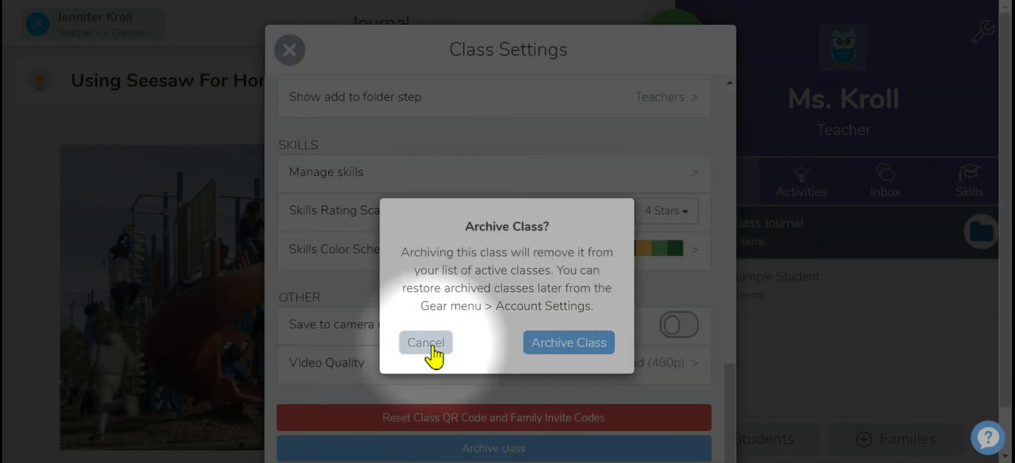
click(432, 346)
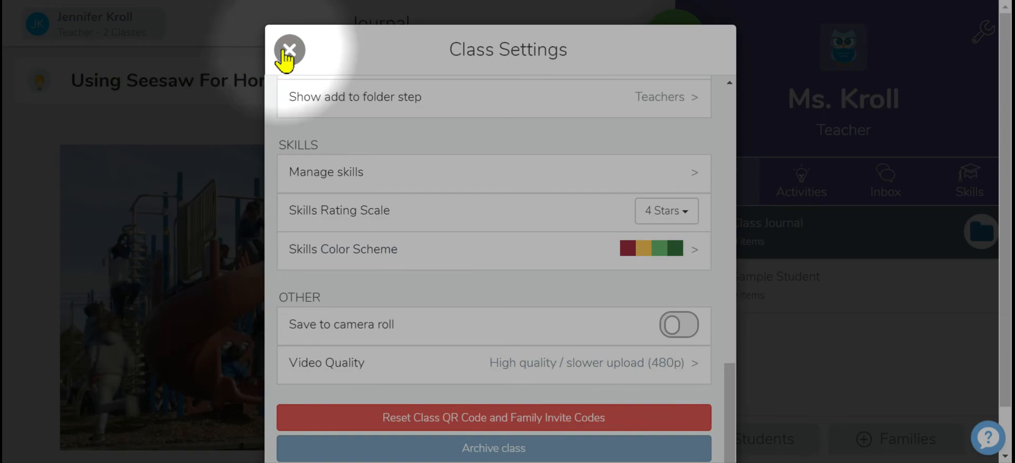
Close the class settings and dismiss the add-students prompt.
click(287, 53)
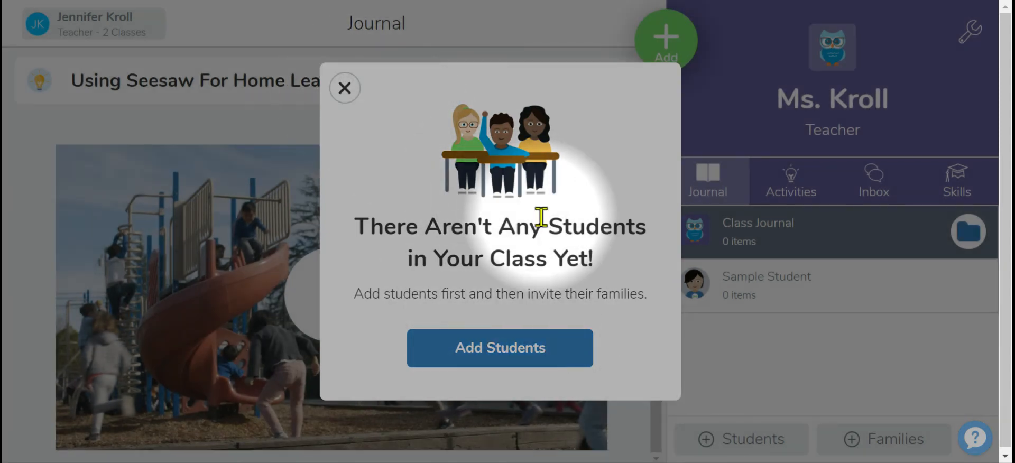
click(344, 88)
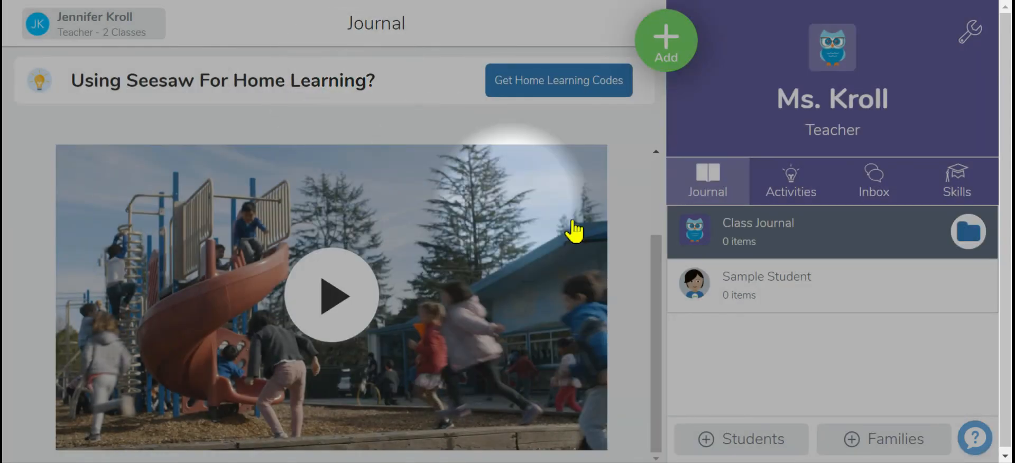